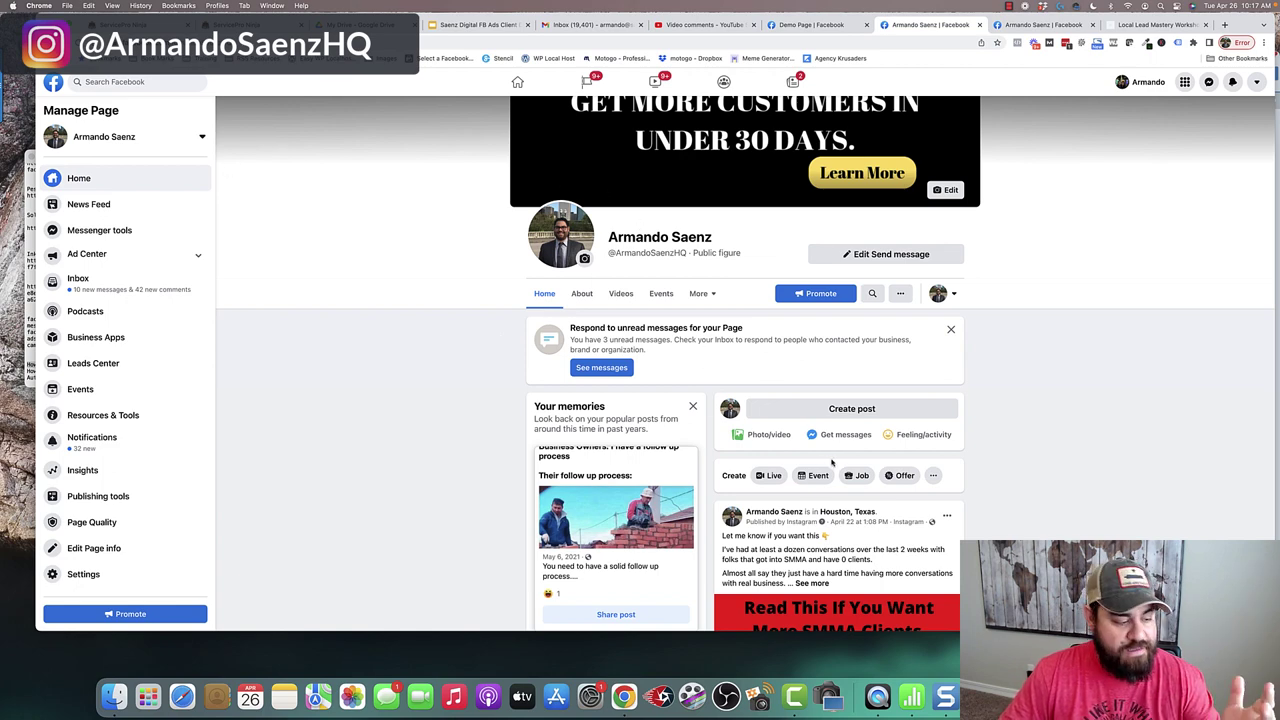
pyautogui.click(818, 410)
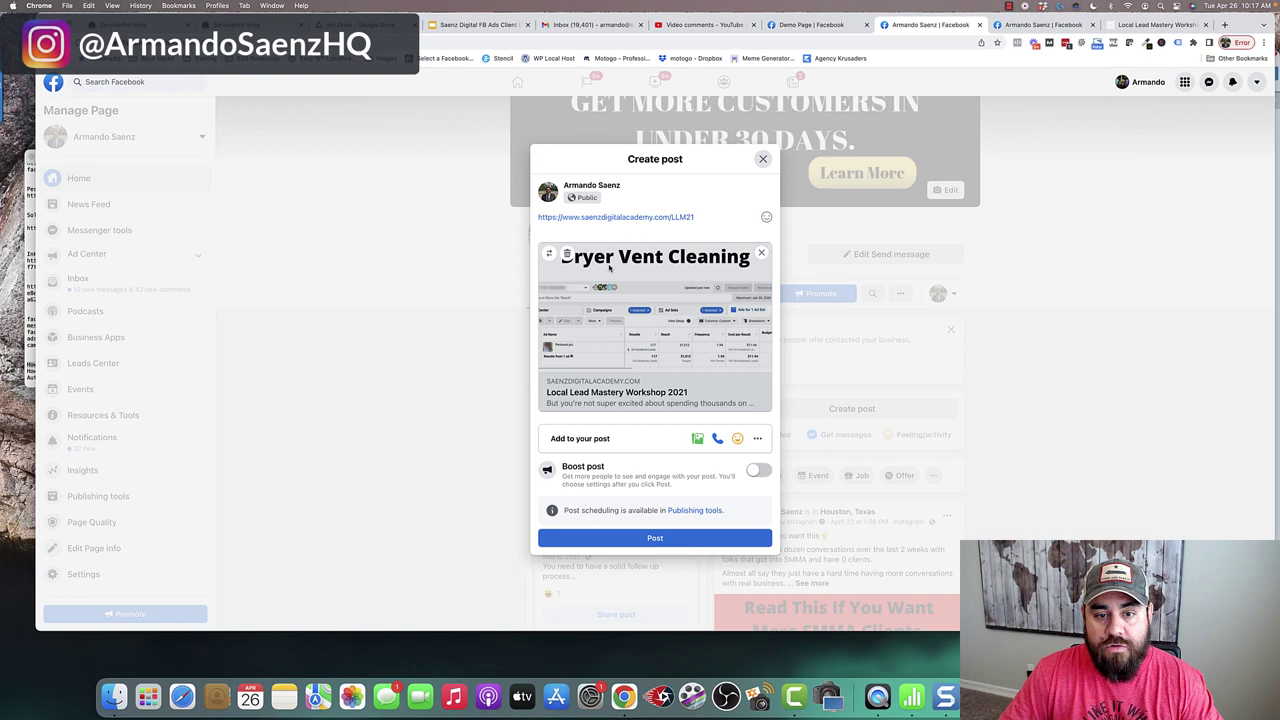
pyautogui.moveTo(695, 217); pyautogui.dragTo(522, 217)
pyautogui.press('super+c')
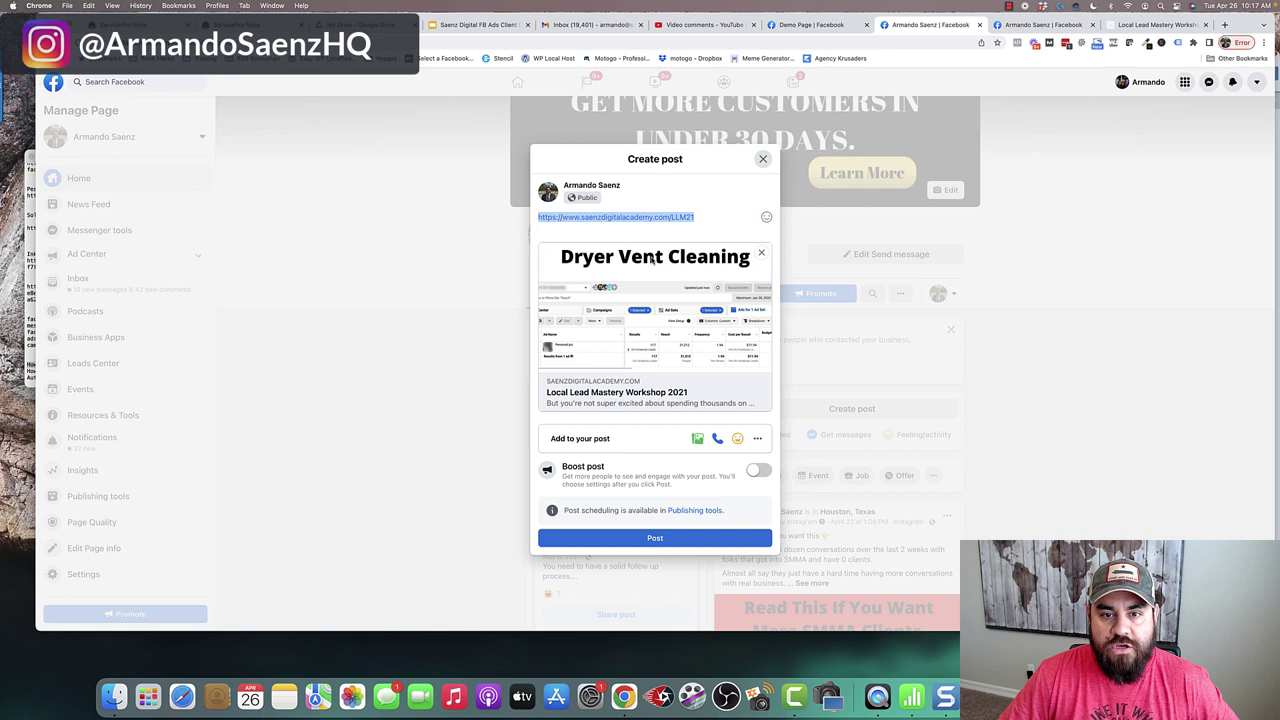
pyautogui.tripleClick(646, 158)
pyautogui.click(646, 158)
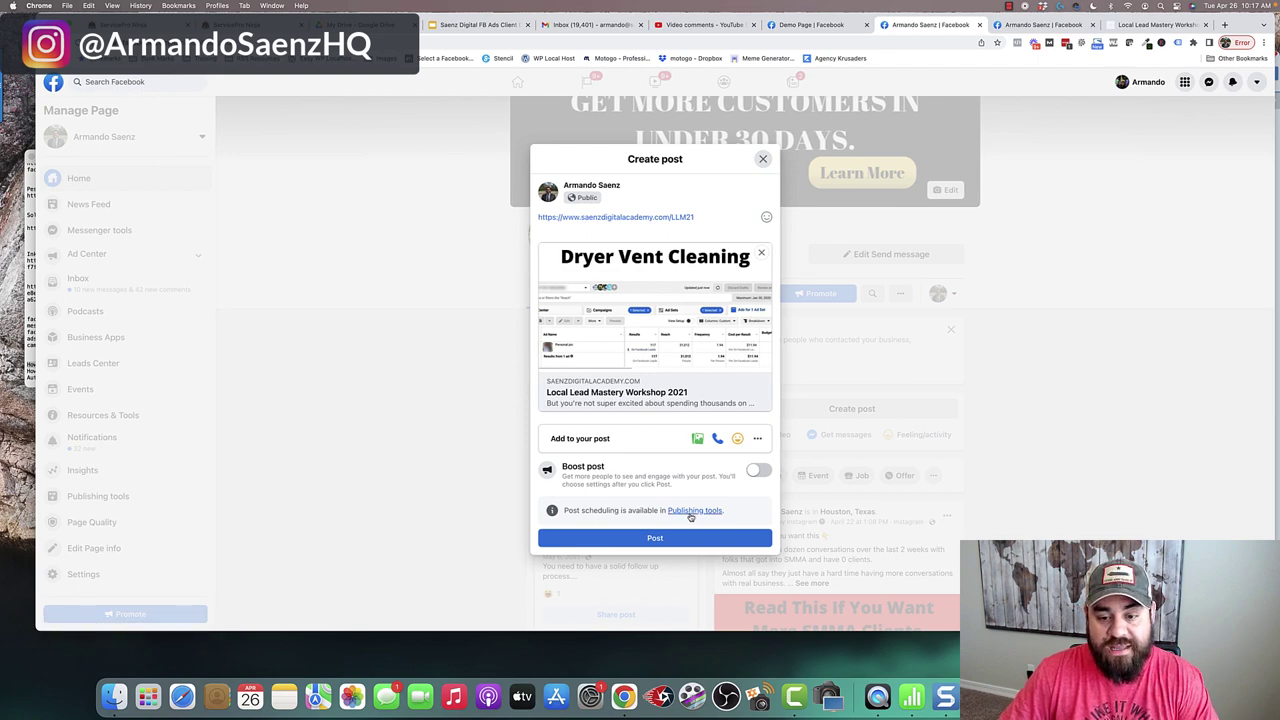
pyautogui.click(764, 161)
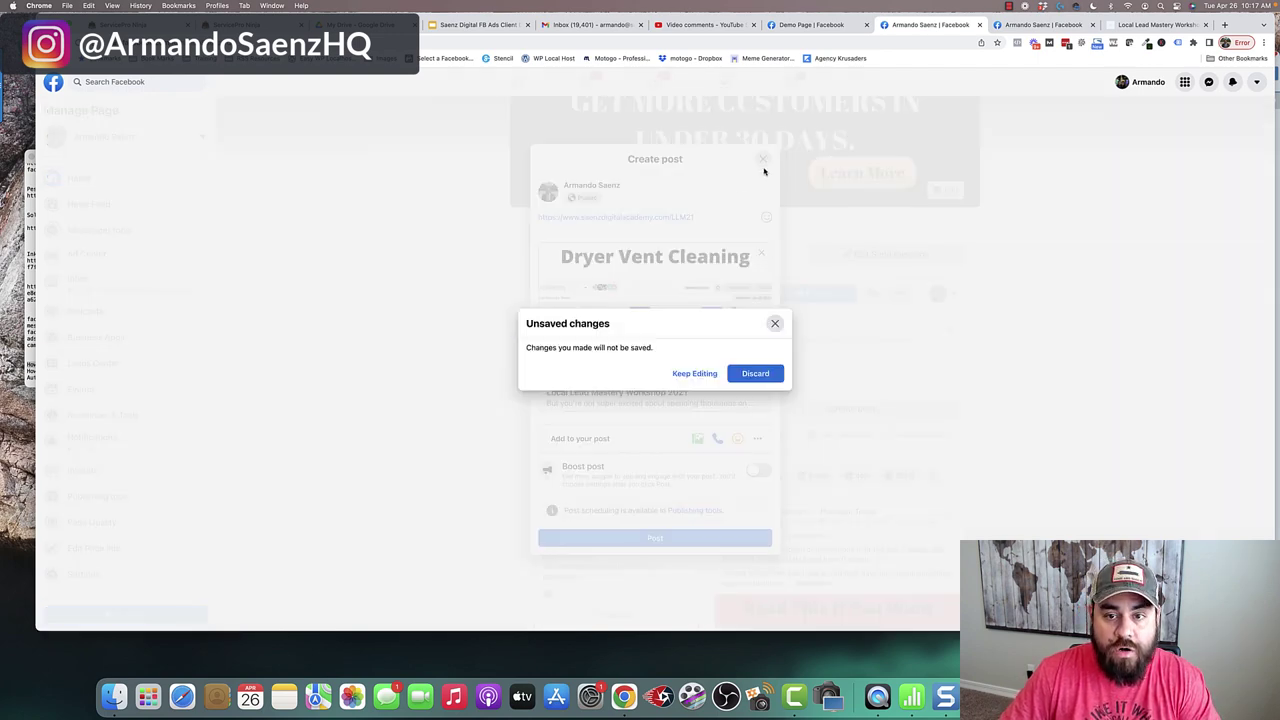
pyautogui.click(750, 373)
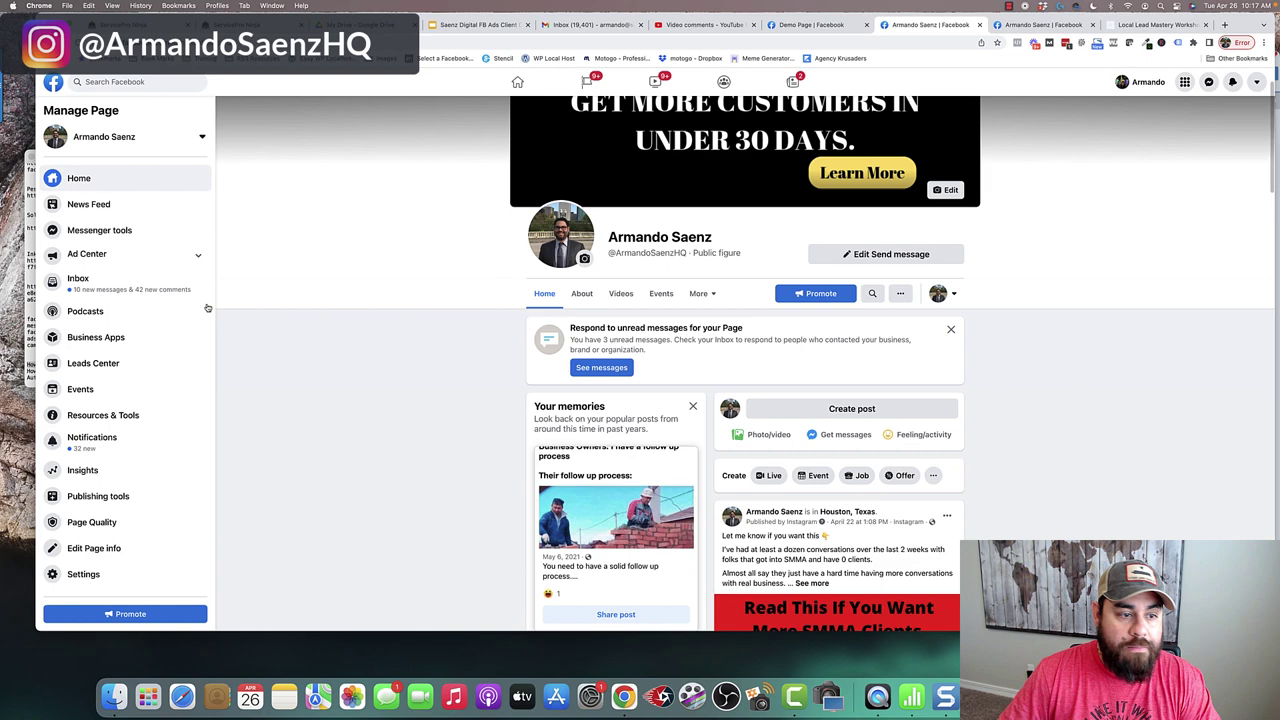
# - Start a new post from the page's published posts in Publishing tools
pyautogui.scroll(-3, 116, 413)
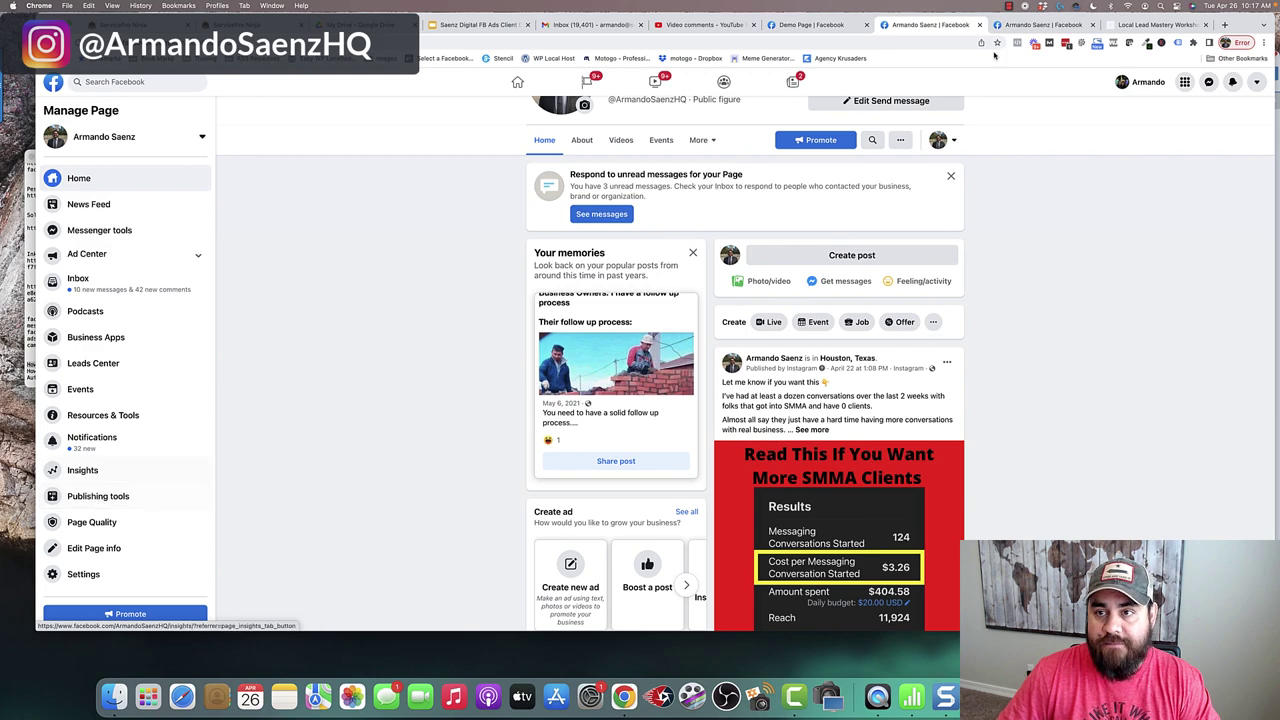
pyautogui.click(1038, 25)
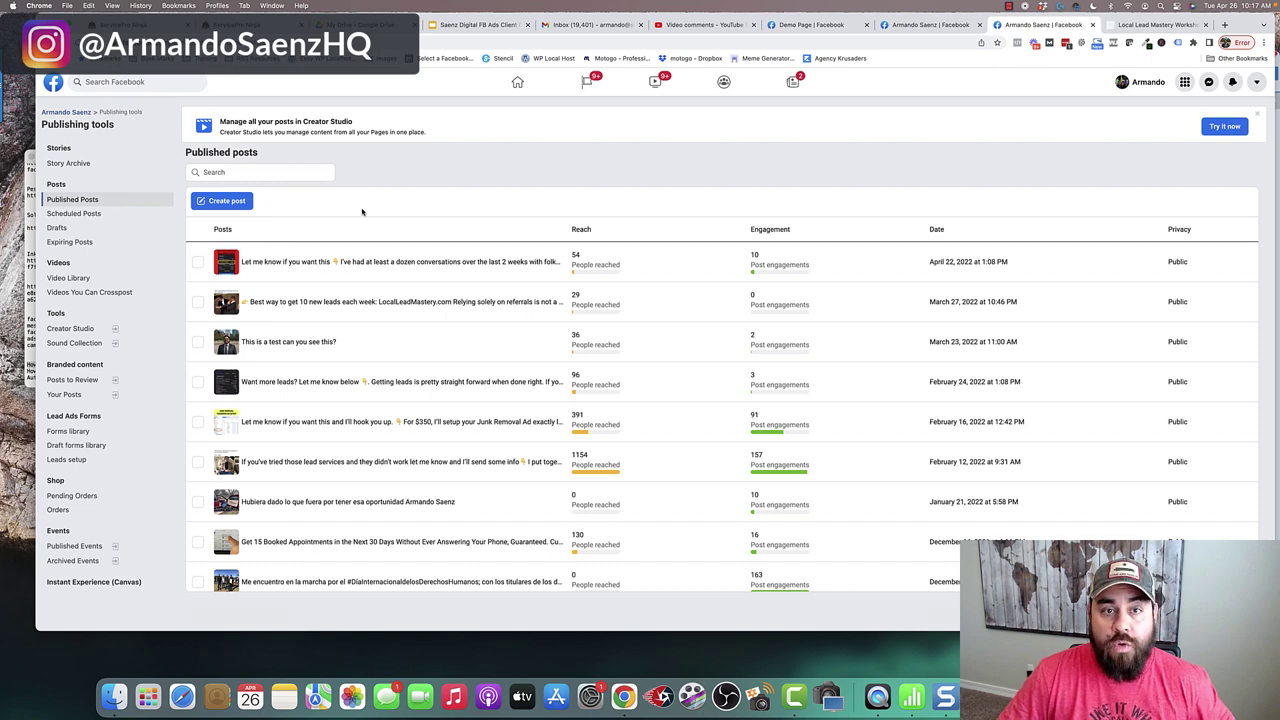
pyautogui.click(222, 202)
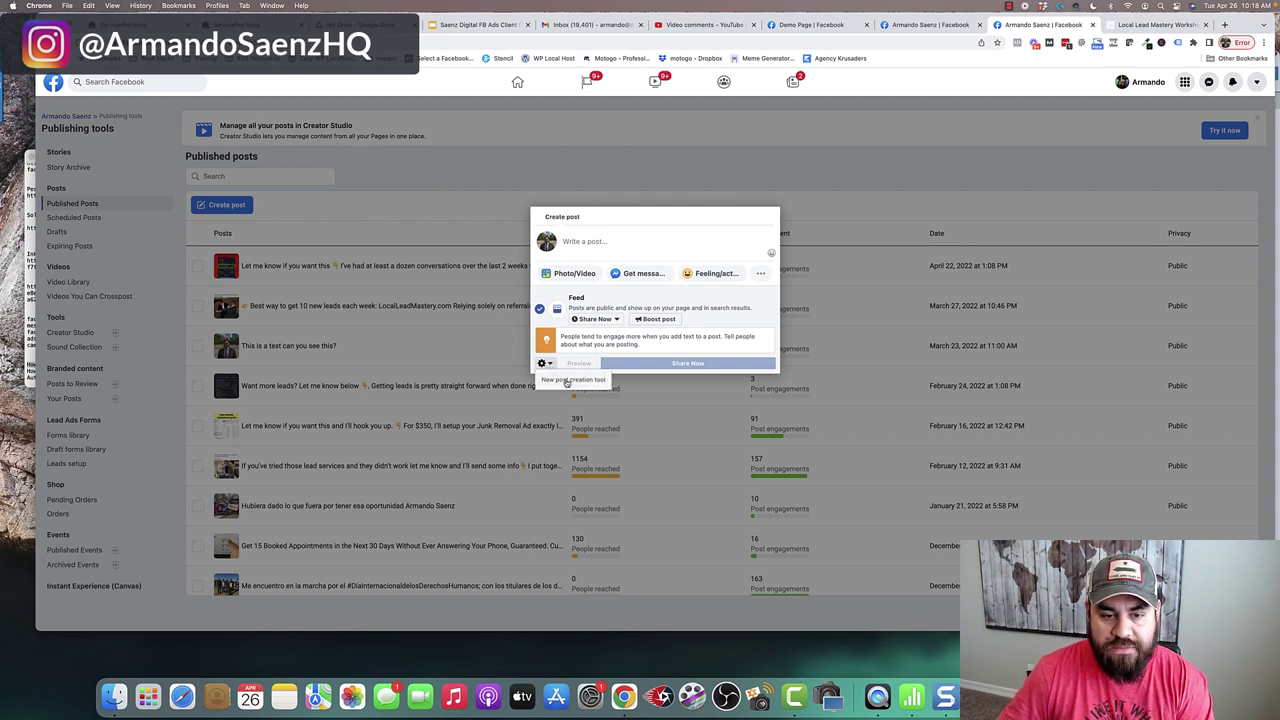
pyautogui.click(566, 381)
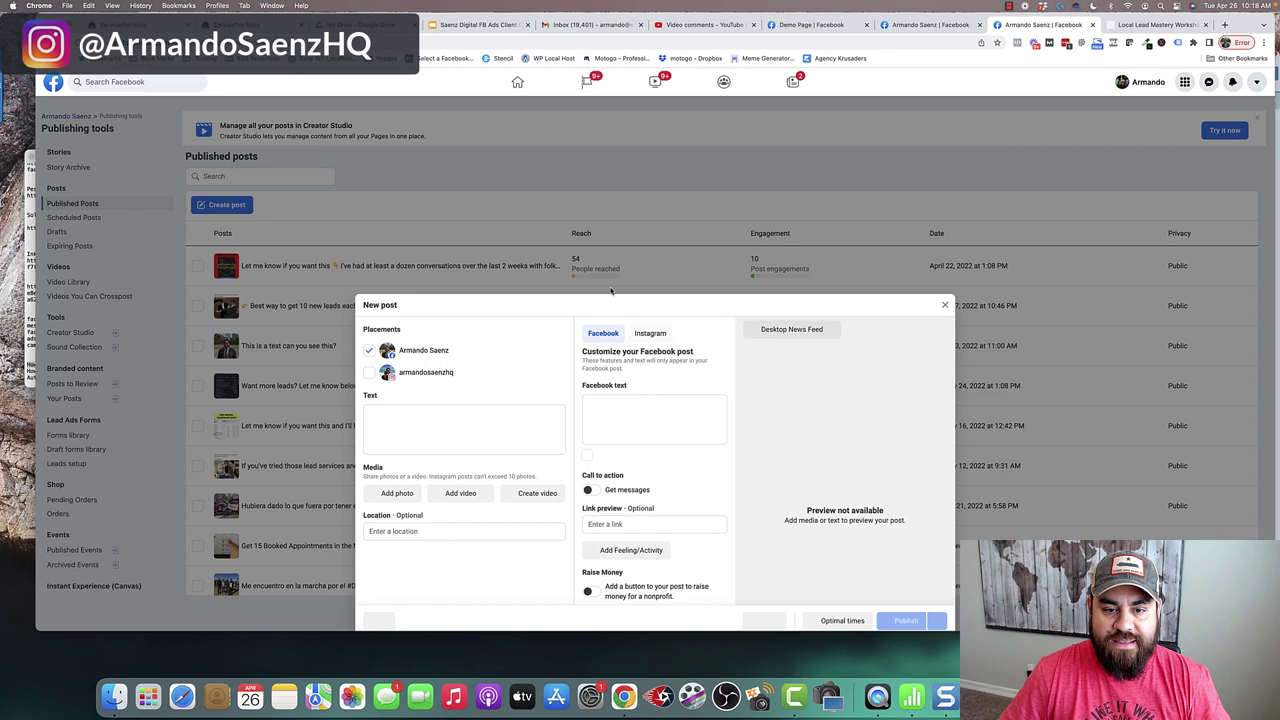
pyautogui.scroll(-1, 644, 404)
pyautogui.scroll(-3, 644, 404)
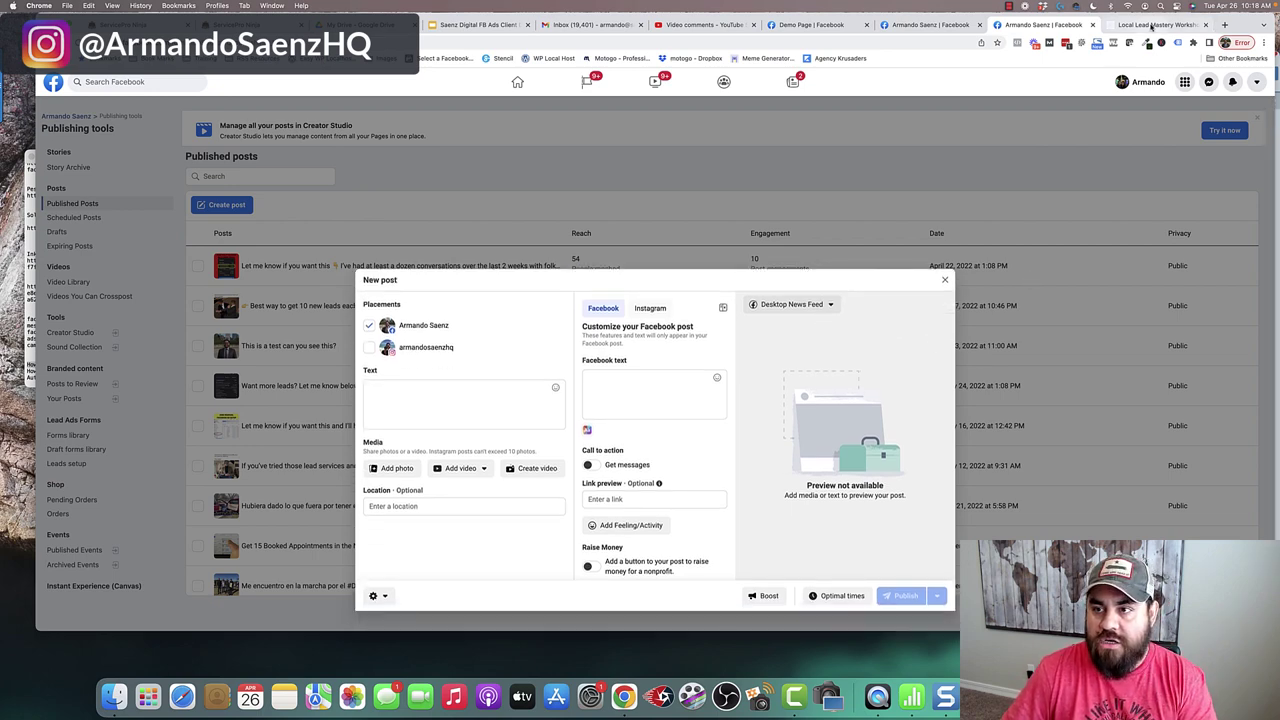
pyautogui.click(1155, 24)
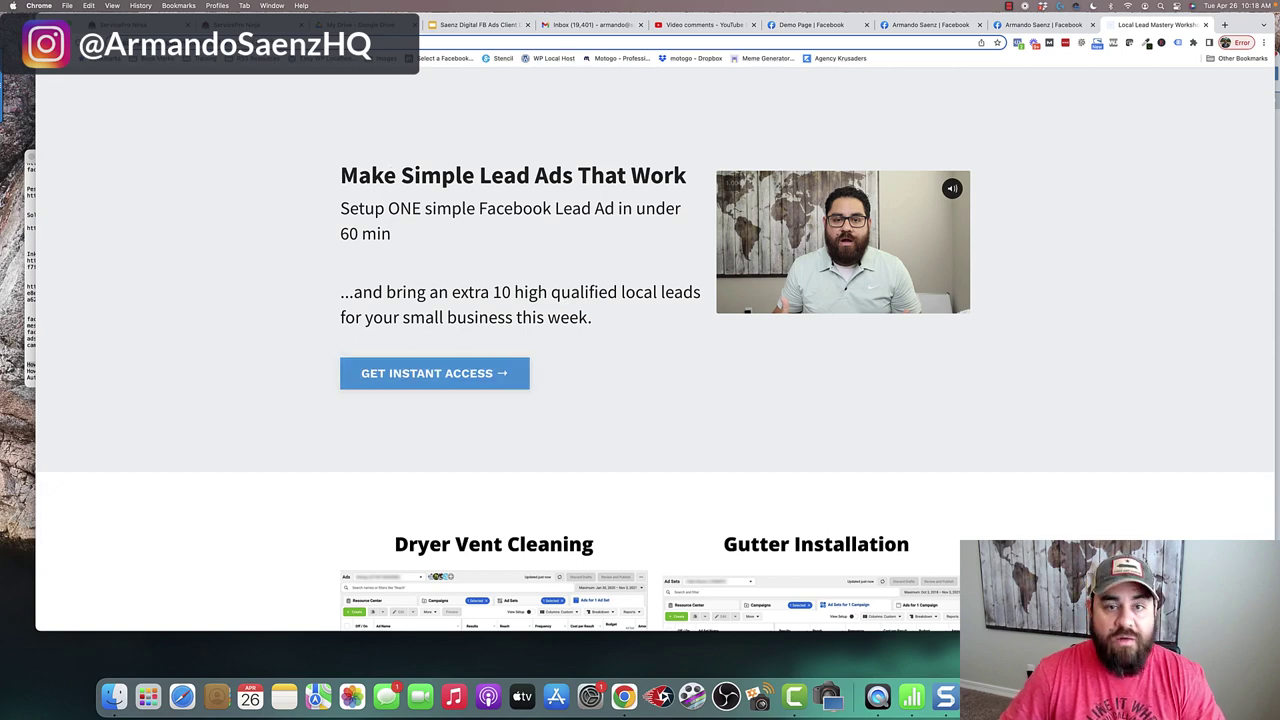
pyautogui.click(1035, 24)
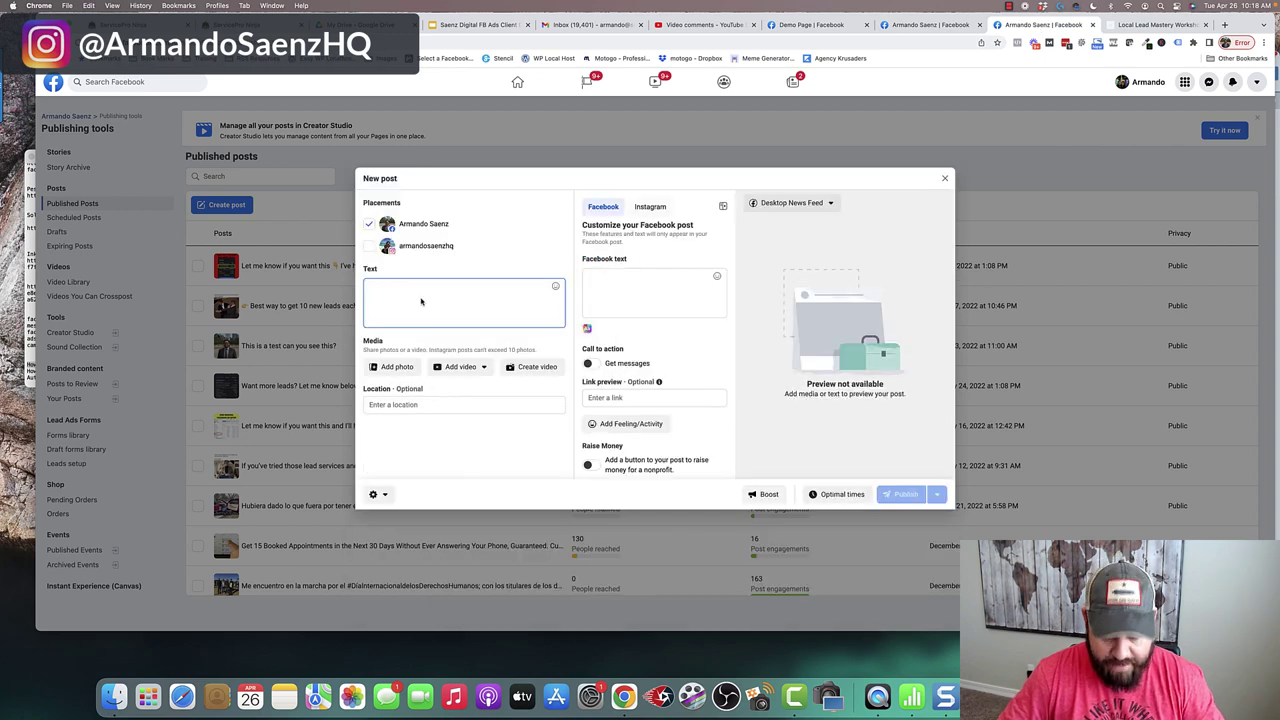
pyautogui.press('super+v')
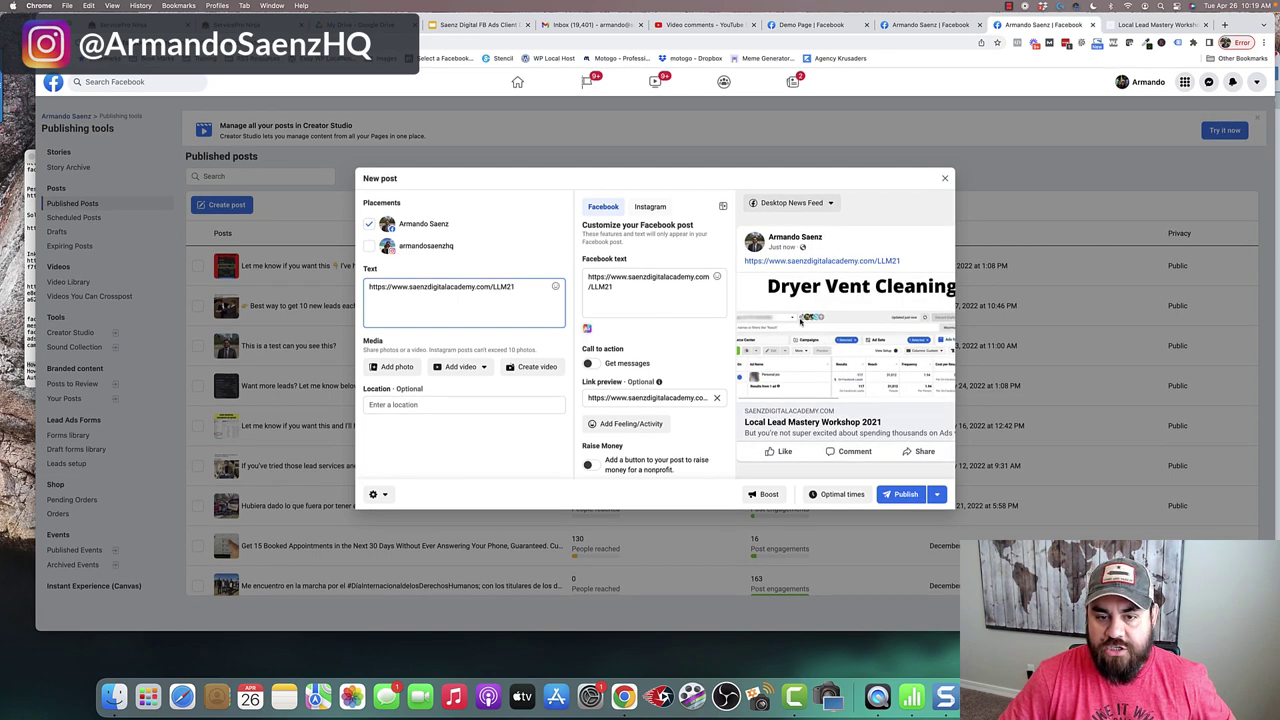
# - Check the available options for the link post and return to the classic post creation tool
pyautogui.scroll(-2, 812, 318)
pyautogui.scroll(-4, 812, 318)
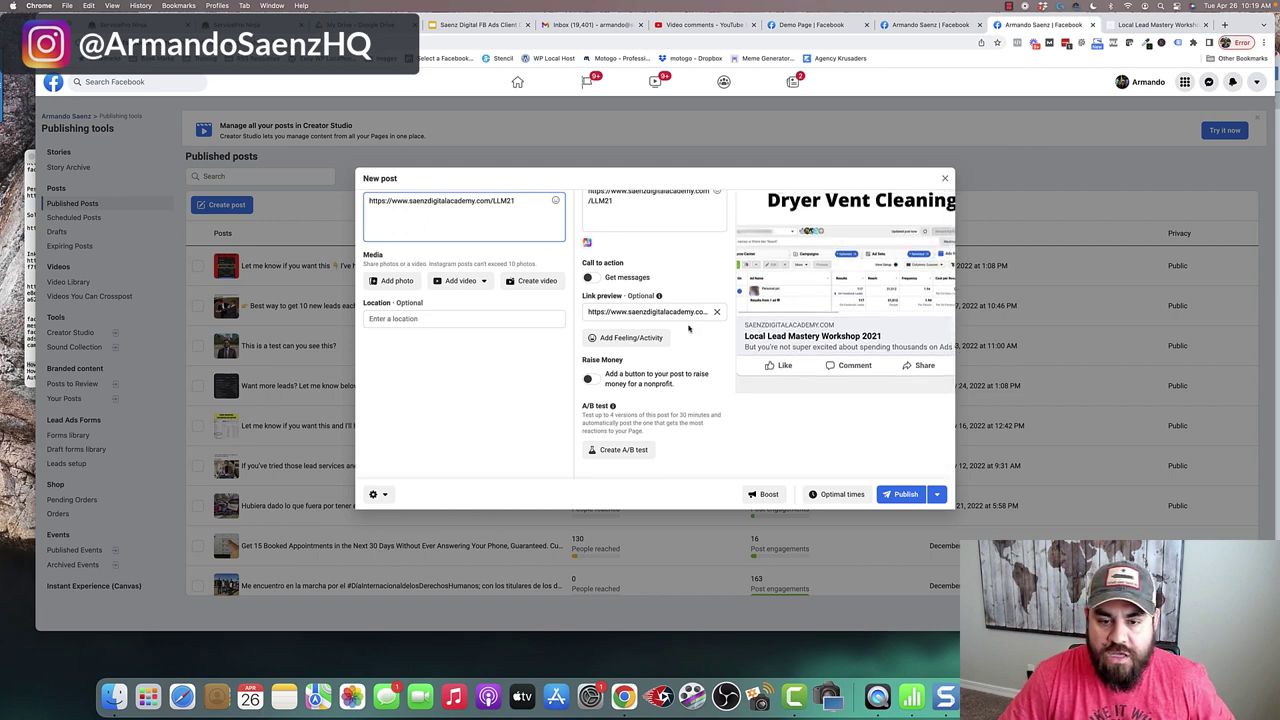
pyautogui.scroll(4, 840, 318)
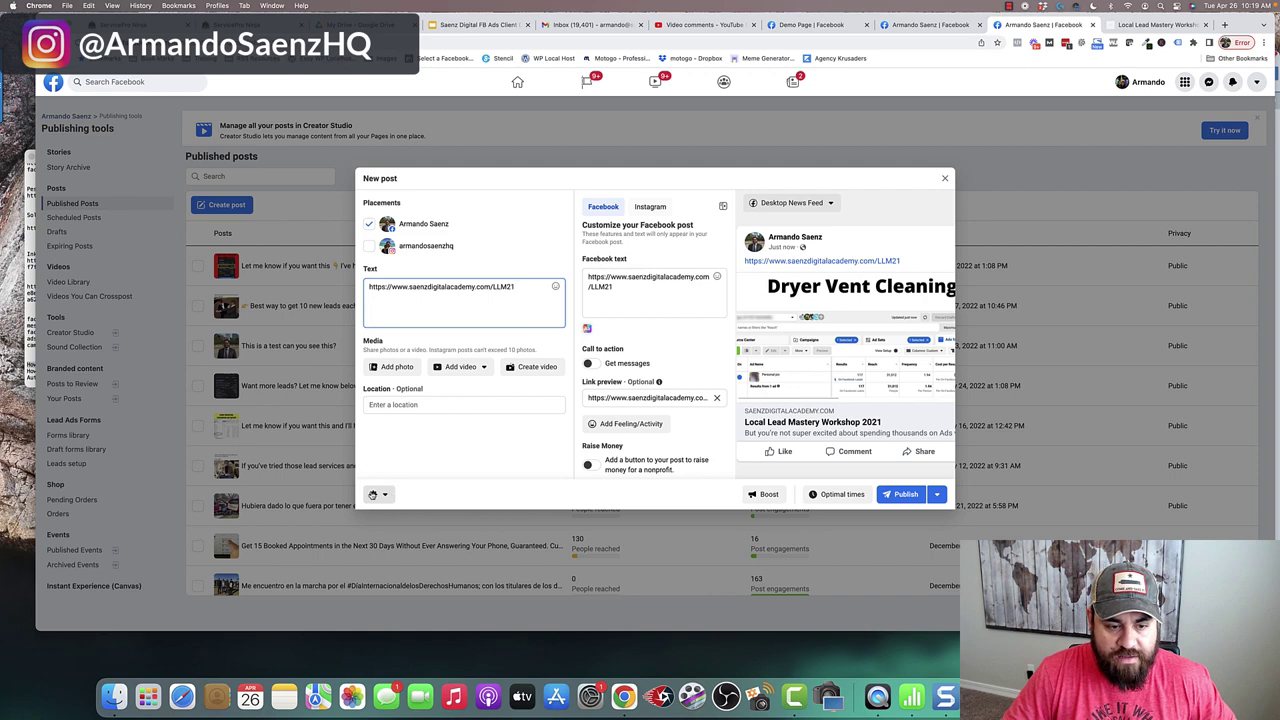
pyautogui.click(381, 495)
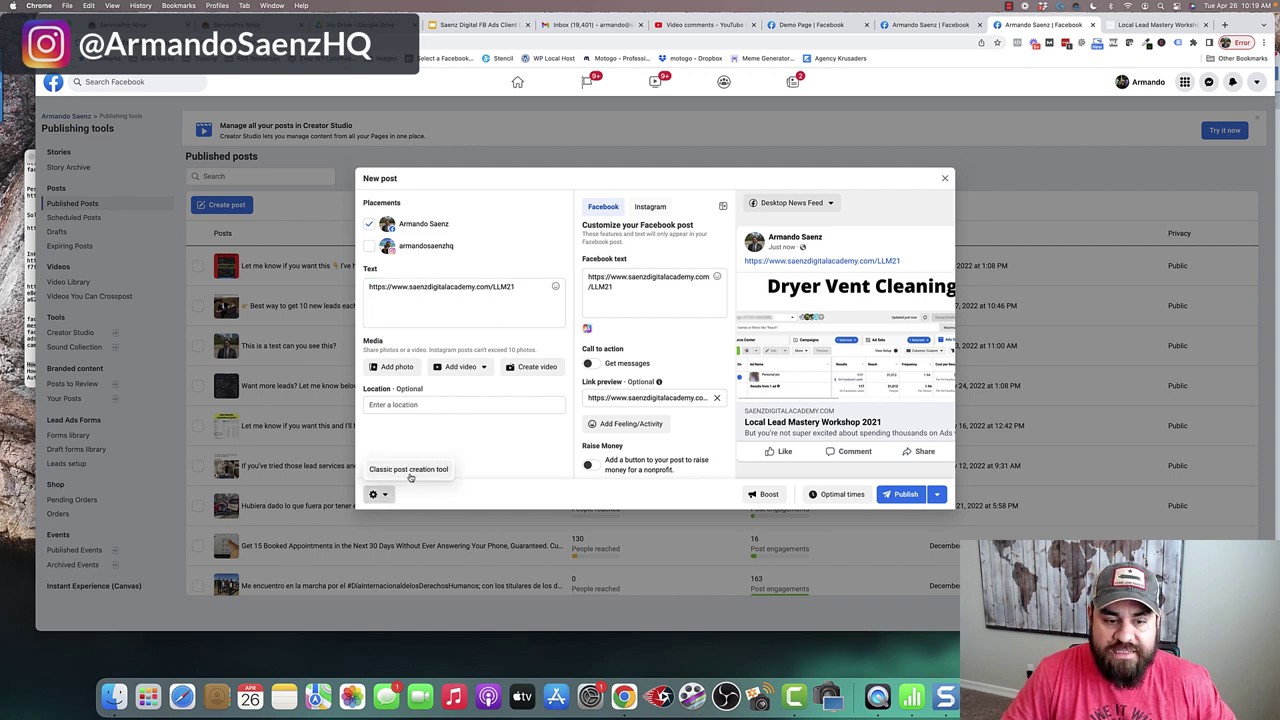
pyautogui.click(410, 474)
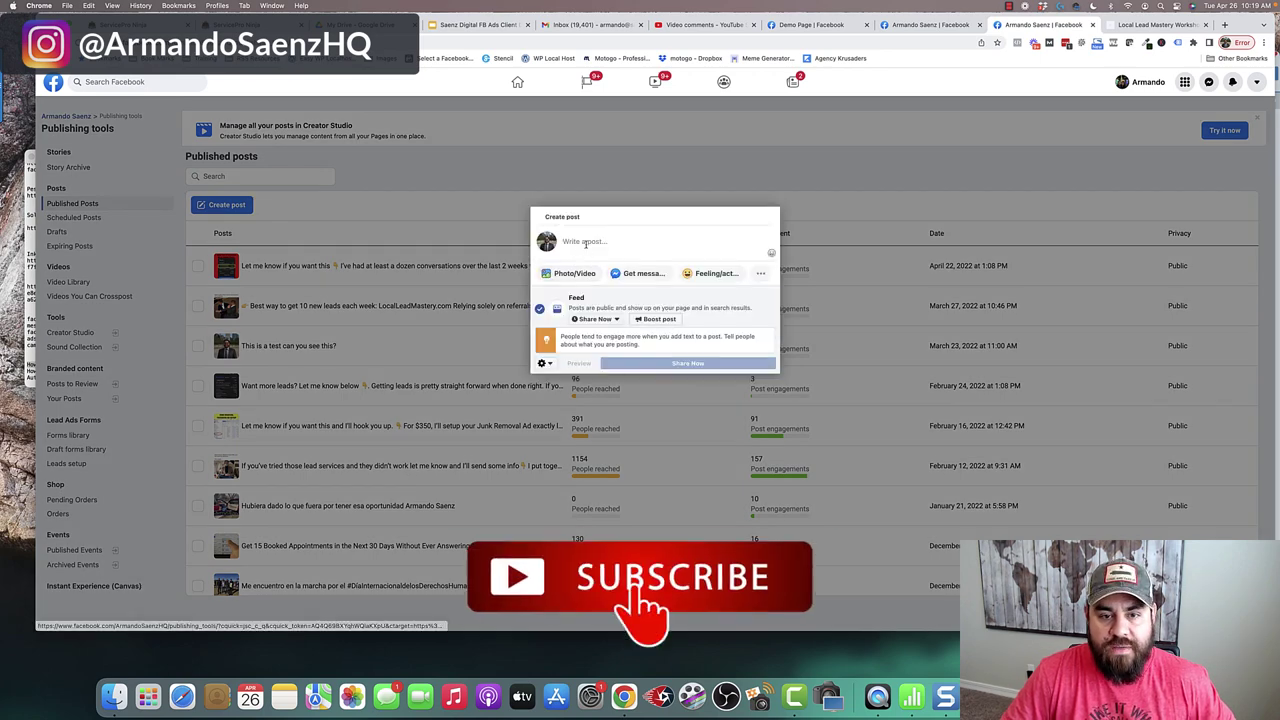
pyautogui.click(588, 242)
pyautogui.write('https://www.saenzdigitalacademy.com/LLM21')
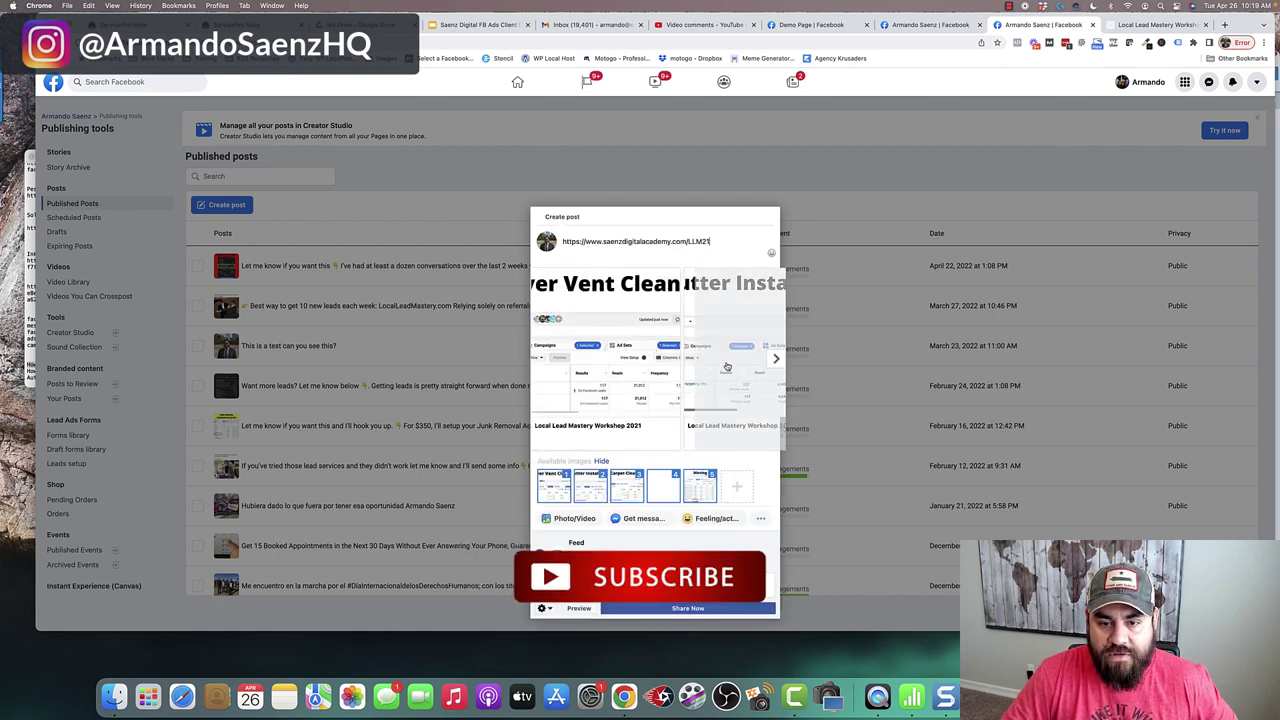
pyautogui.click(777, 362)
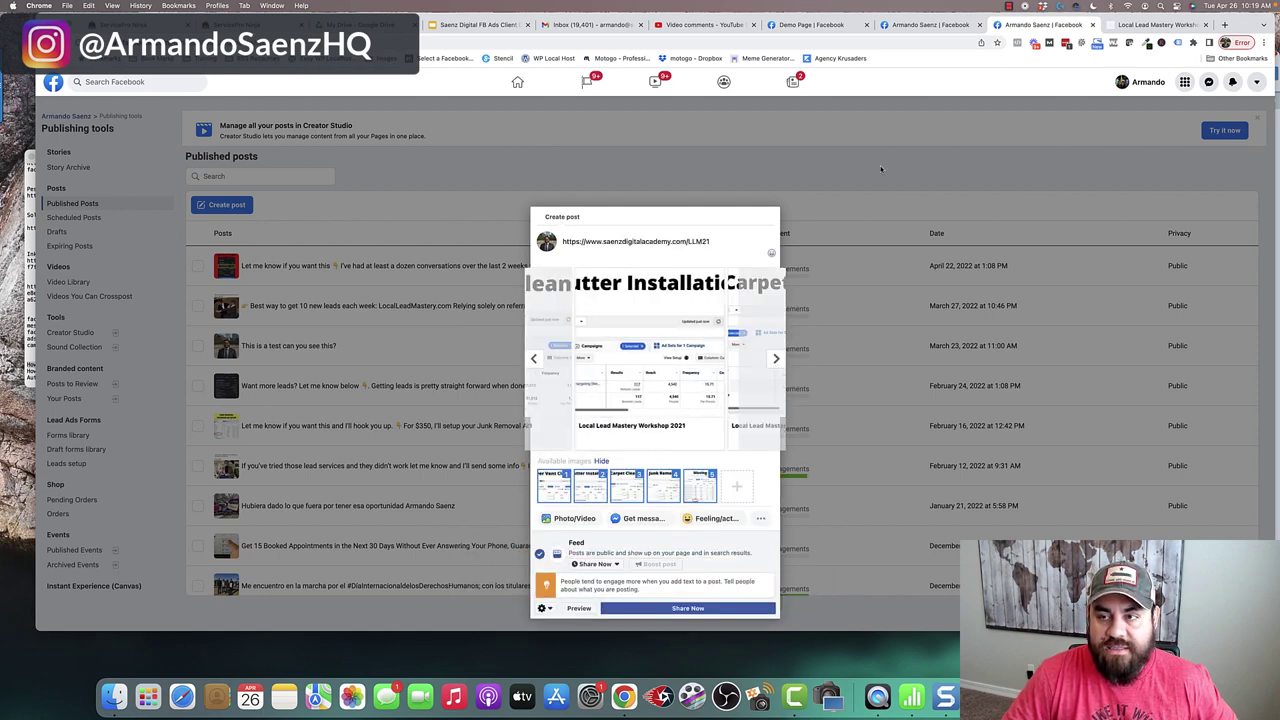
# - Examine the images on the Local Lead Mastery Workshop landing page and return to the carousel post draft
pyautogui.click(1129, 28)
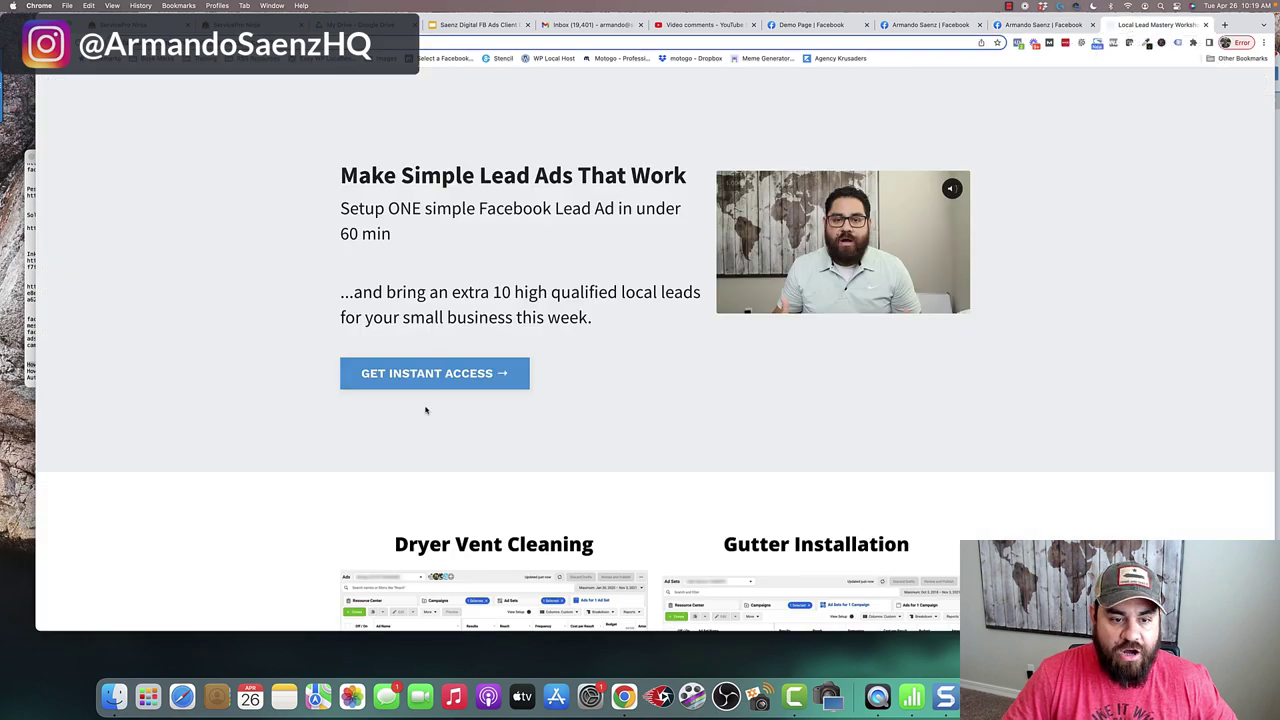
pyautogui.scroll(-5, 631, 357)
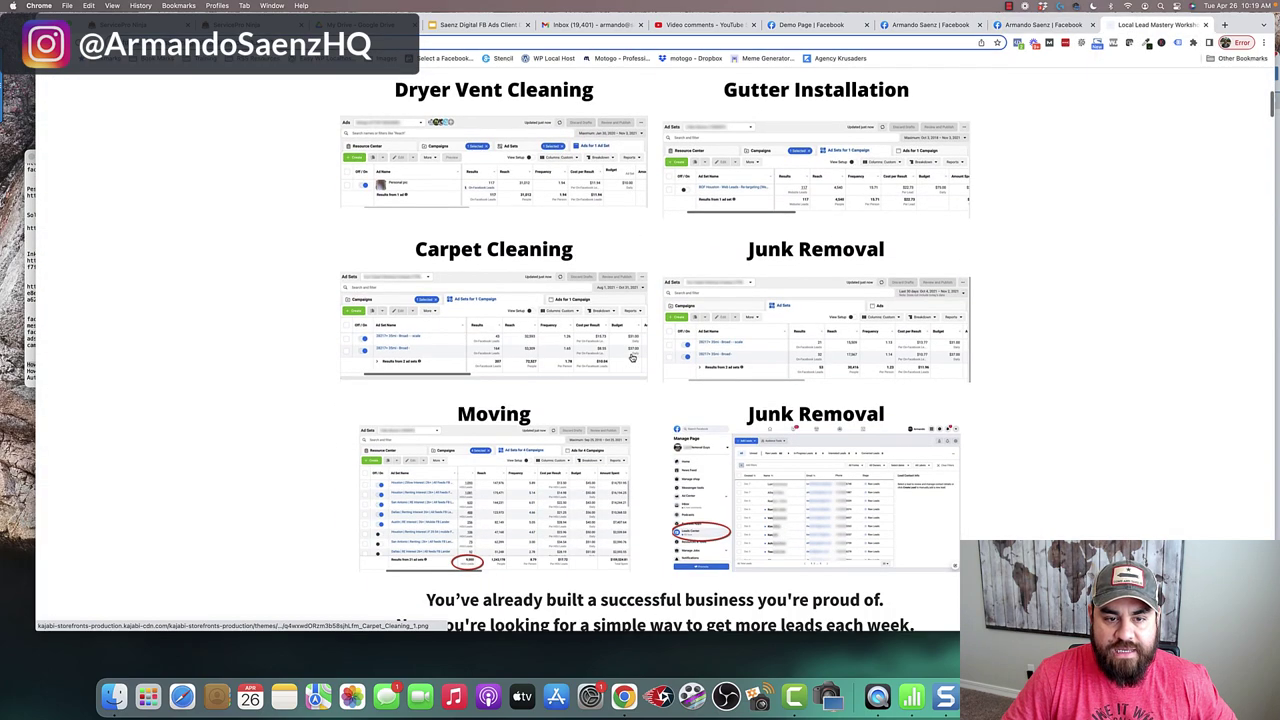
pyautogui.scroll(-10, 632, 357)
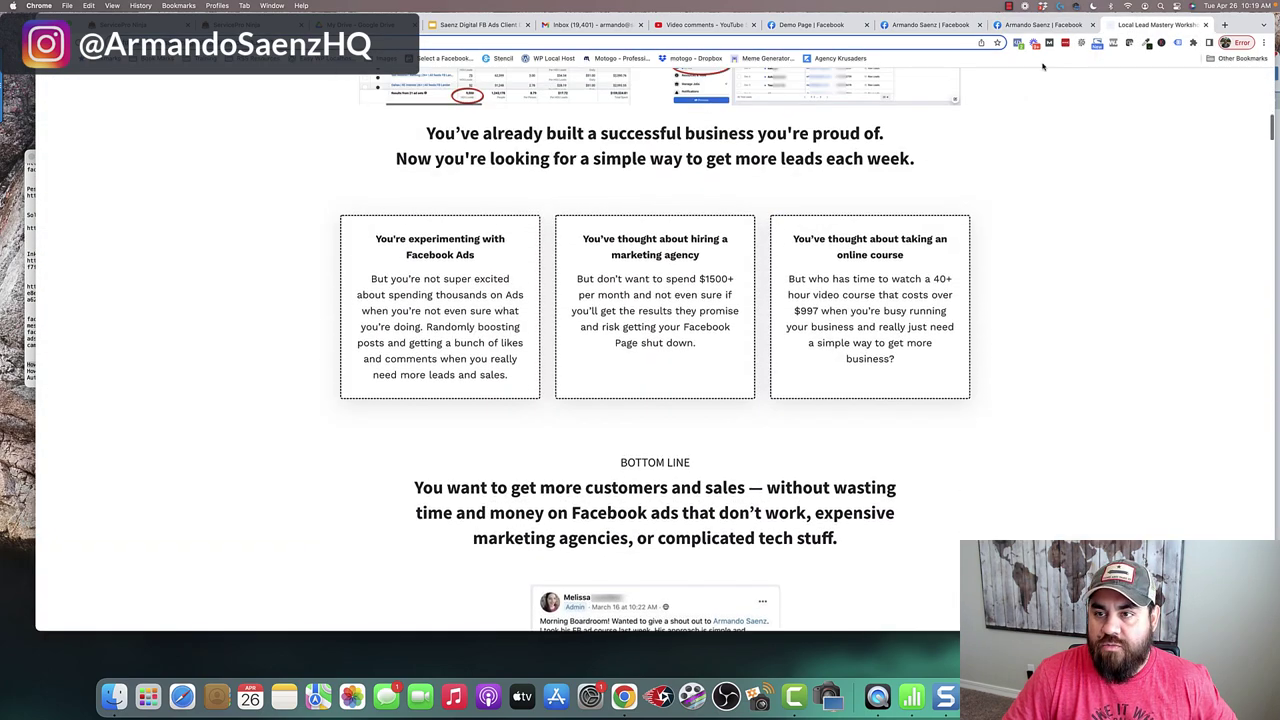
pyautogui.click(930, 24)
pyautogui.click(1043, 24)
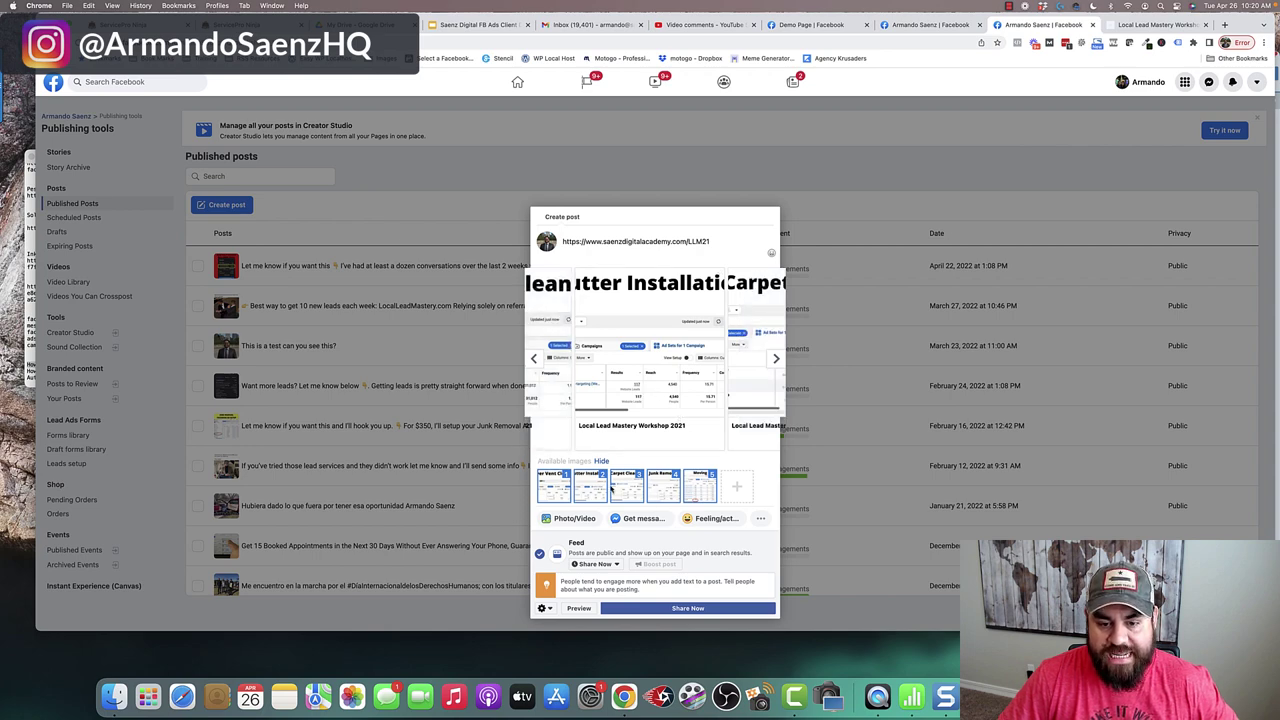
# - Replace the link in the post text with "Text" and deselect the Junk Removal, Carpet Cleaning and Moving images
pyautogui.moveTo(710, 241); pyautogui.dragTo(557, 243)
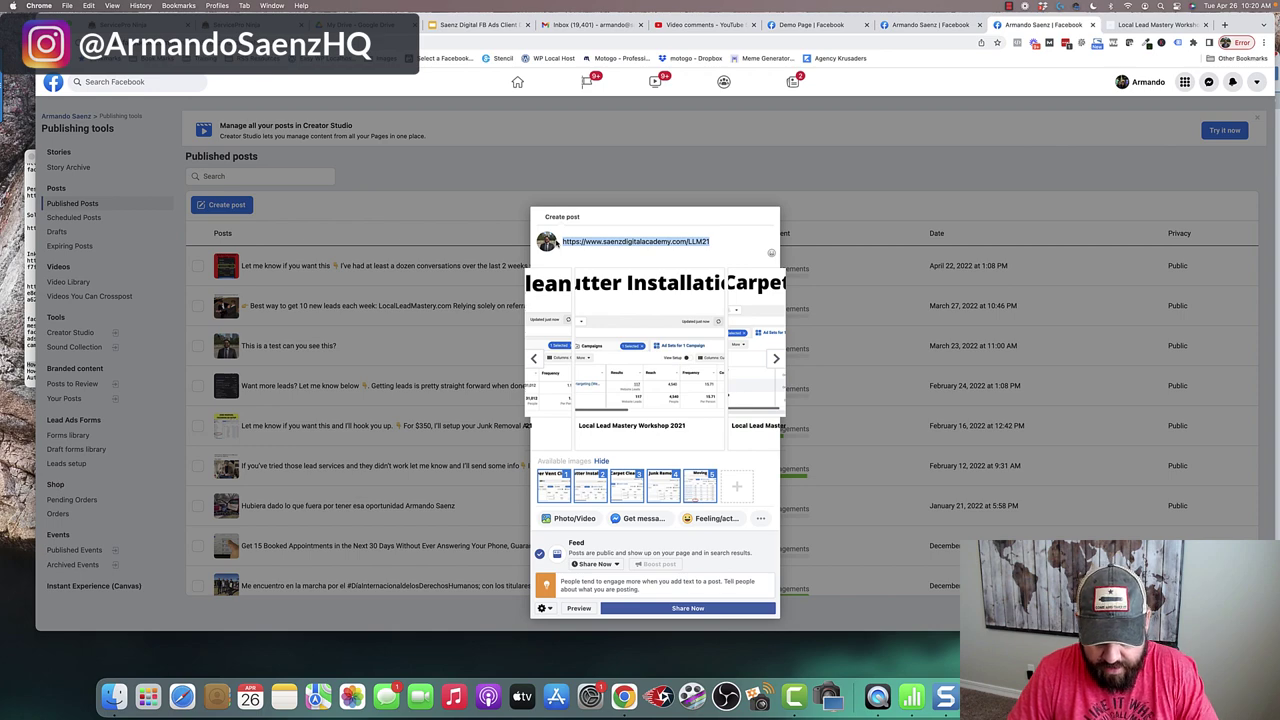
pyautogui.write('Text')
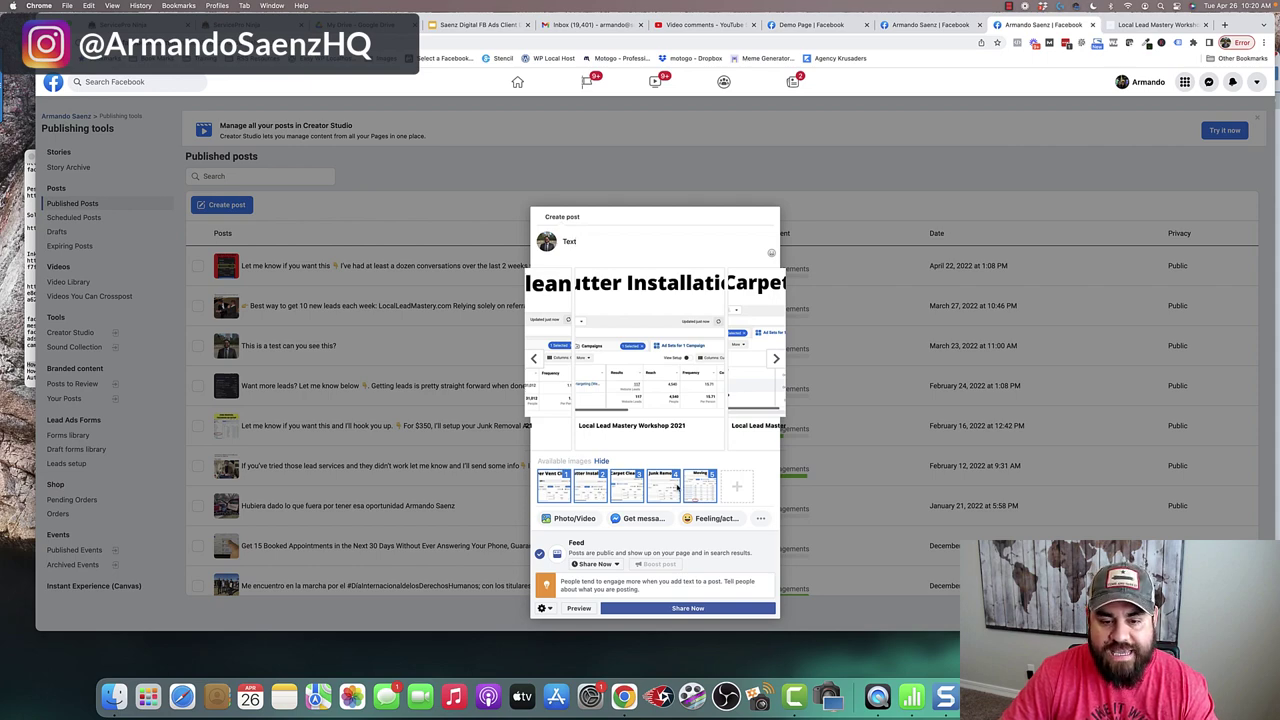
pyautogui.click(664, 487)
pyautogui.click(624, 487)
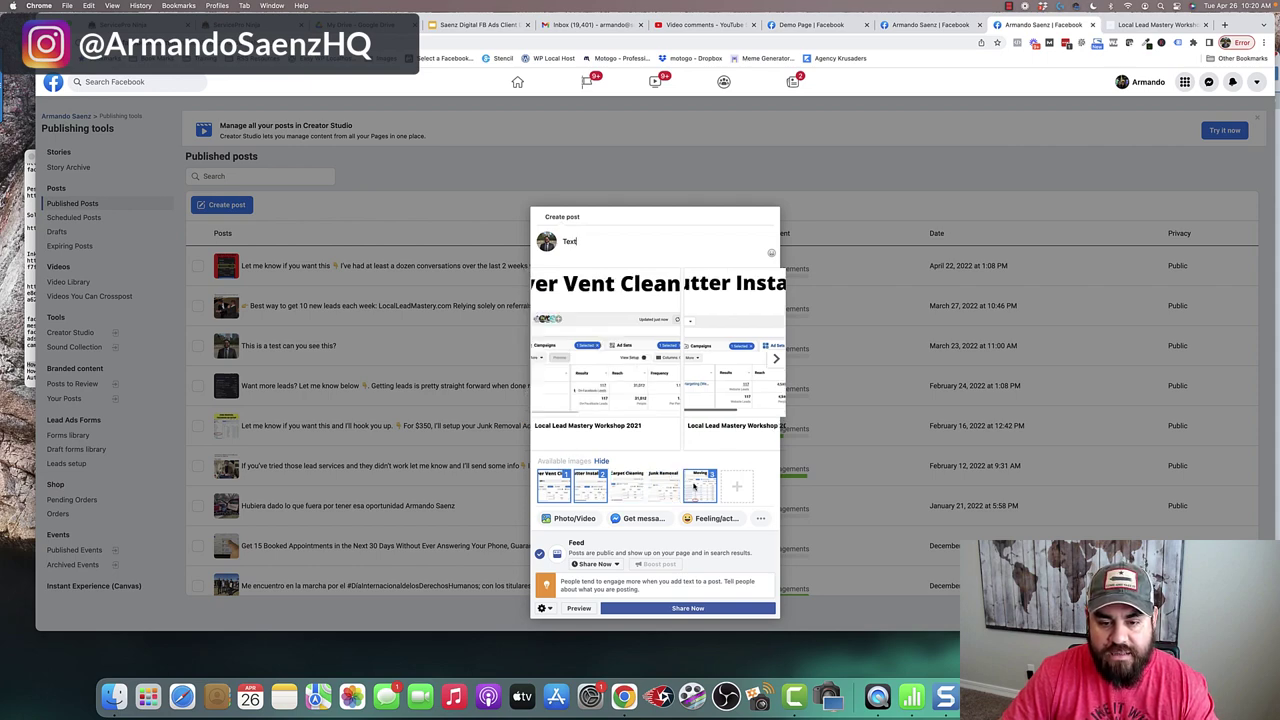
pyautogui.click(699, 487)
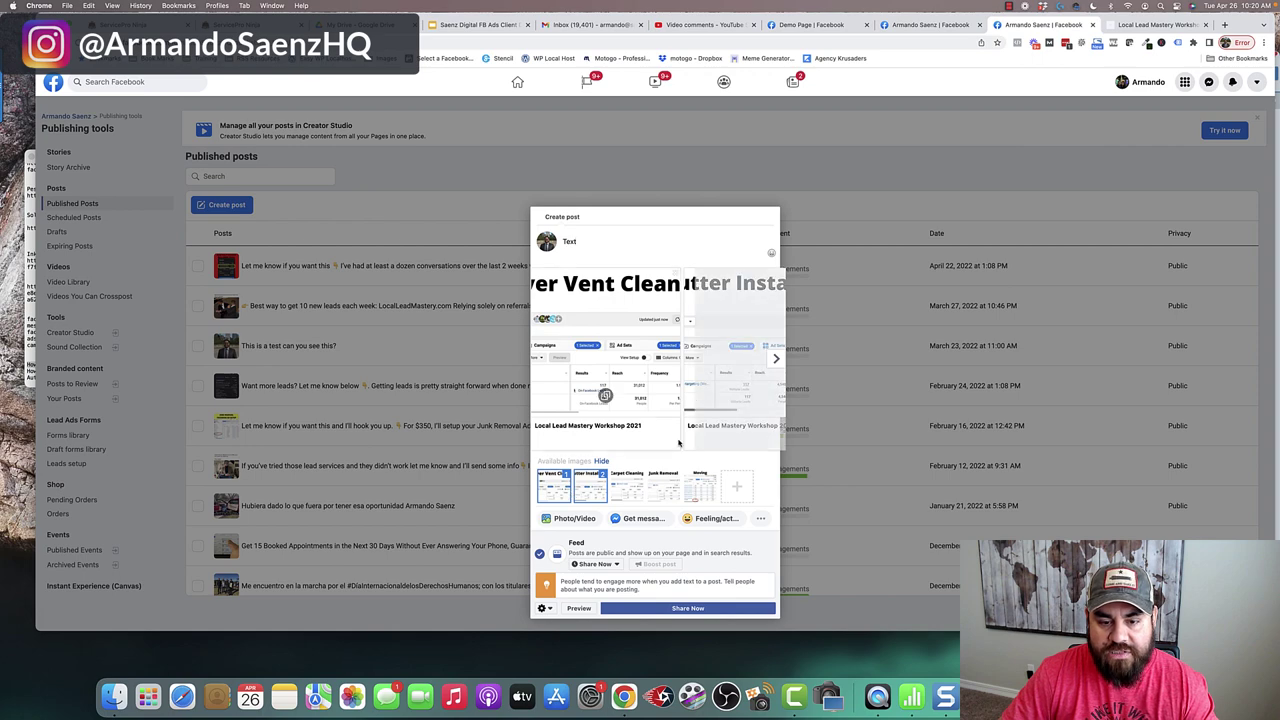
# - Reselect the Carpet Cleaning and Junk Removal images and reorder the carousel so Junk Removal comes first
pyautogui.click(628, 487)
pyautogui.click(665, 487)
pyautogui.moveTo(665, 487); pyautogui.dragTo(626, 488)
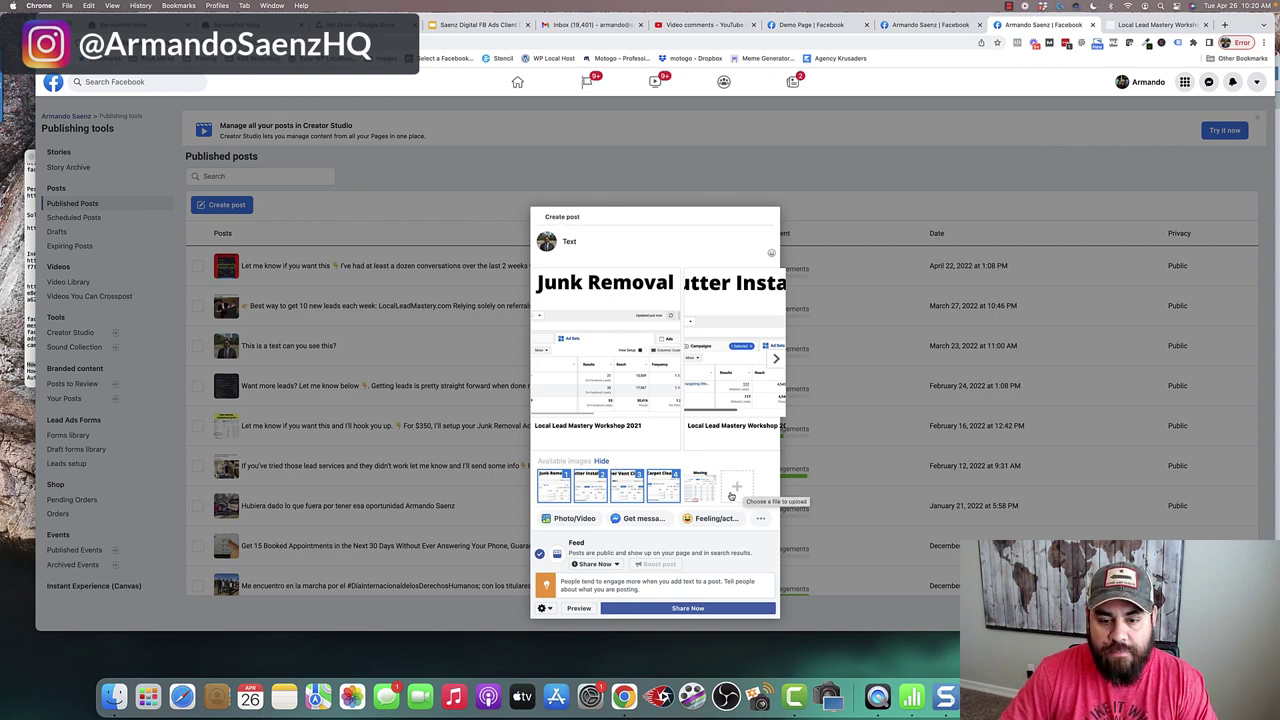
# - Upload 1.png and 2.png from the "carousel ad 2" folder in Downloads as carousel images
pyautogui.click(736, 491)
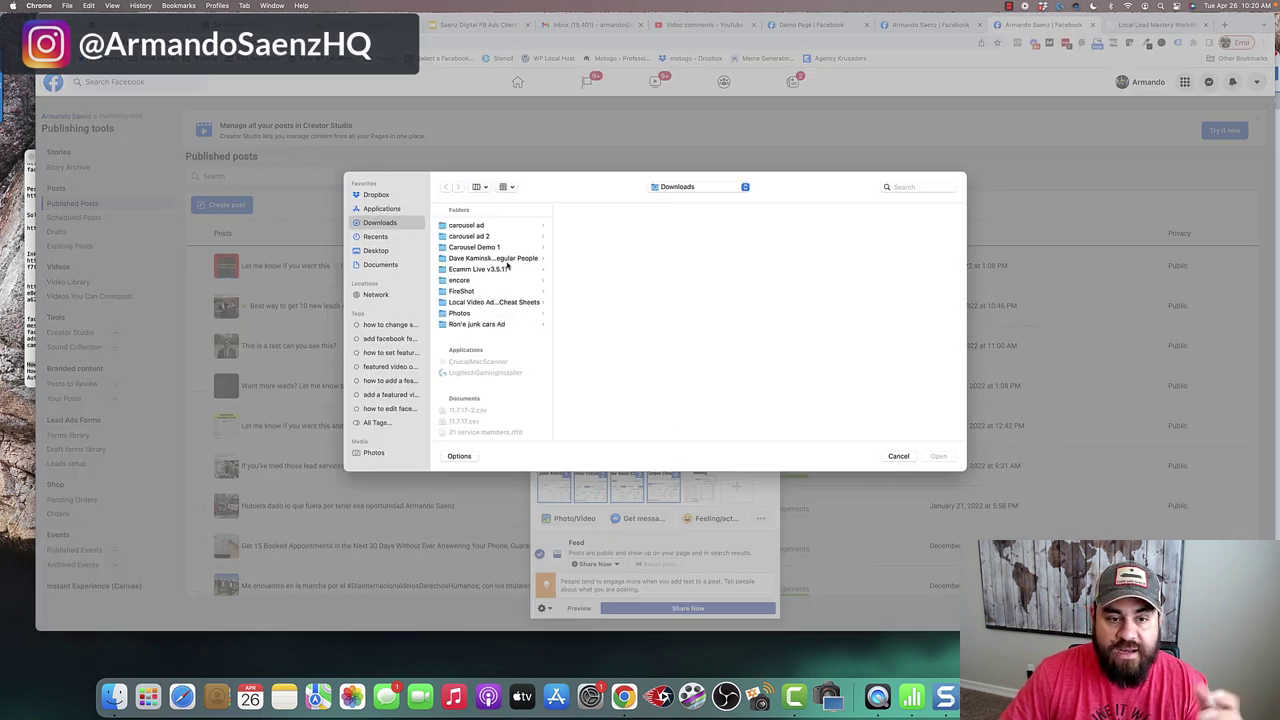
pyautogui.click(487, 237)
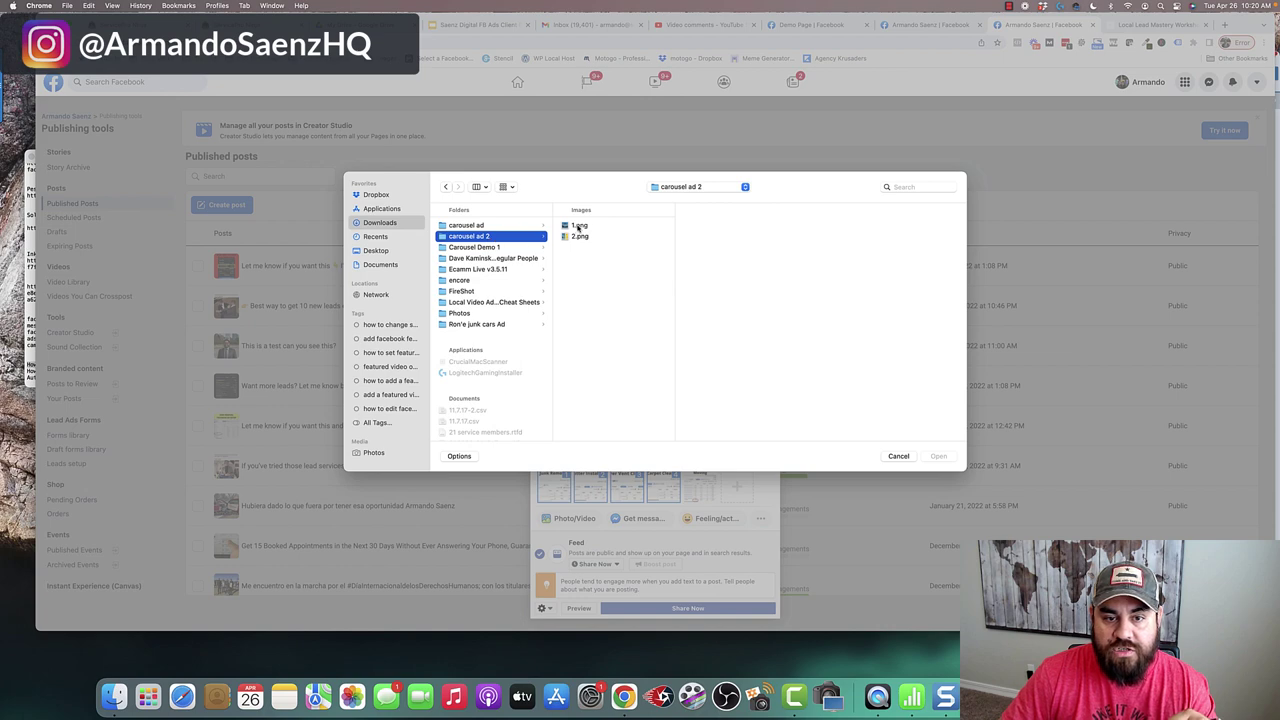
pyautogui.click(578, 226)
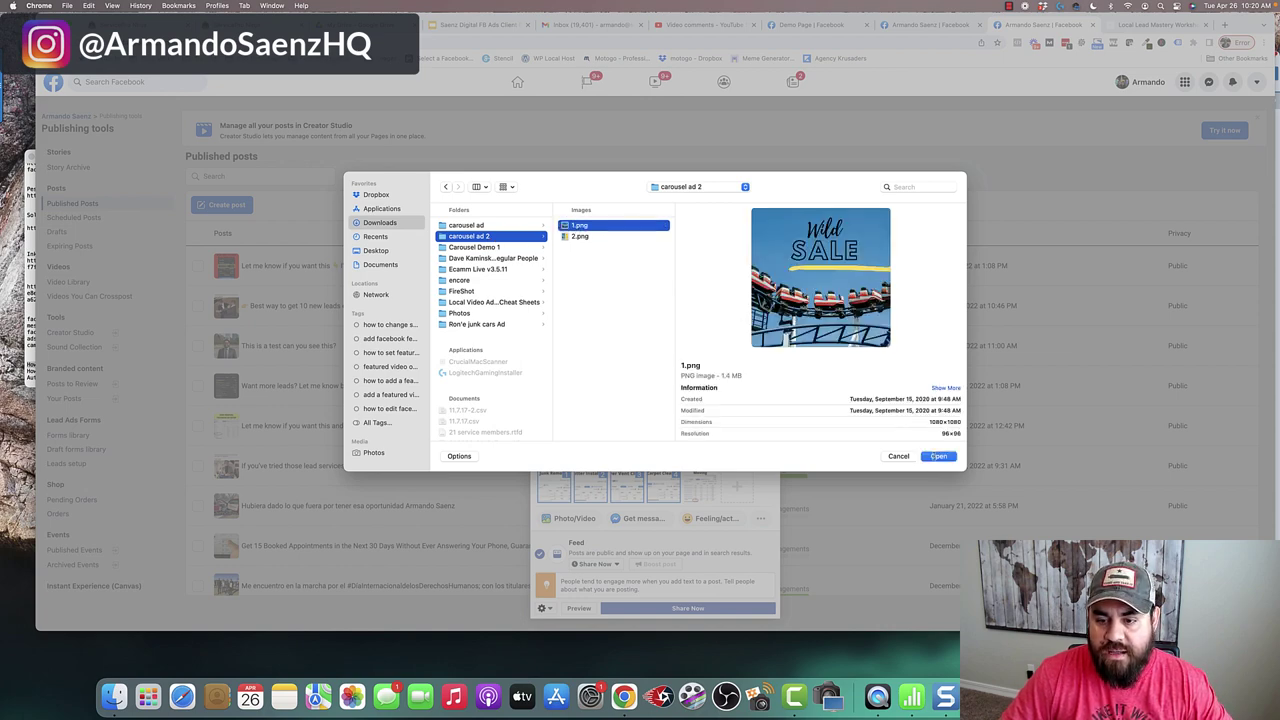
pyautogui.click(938, 456)
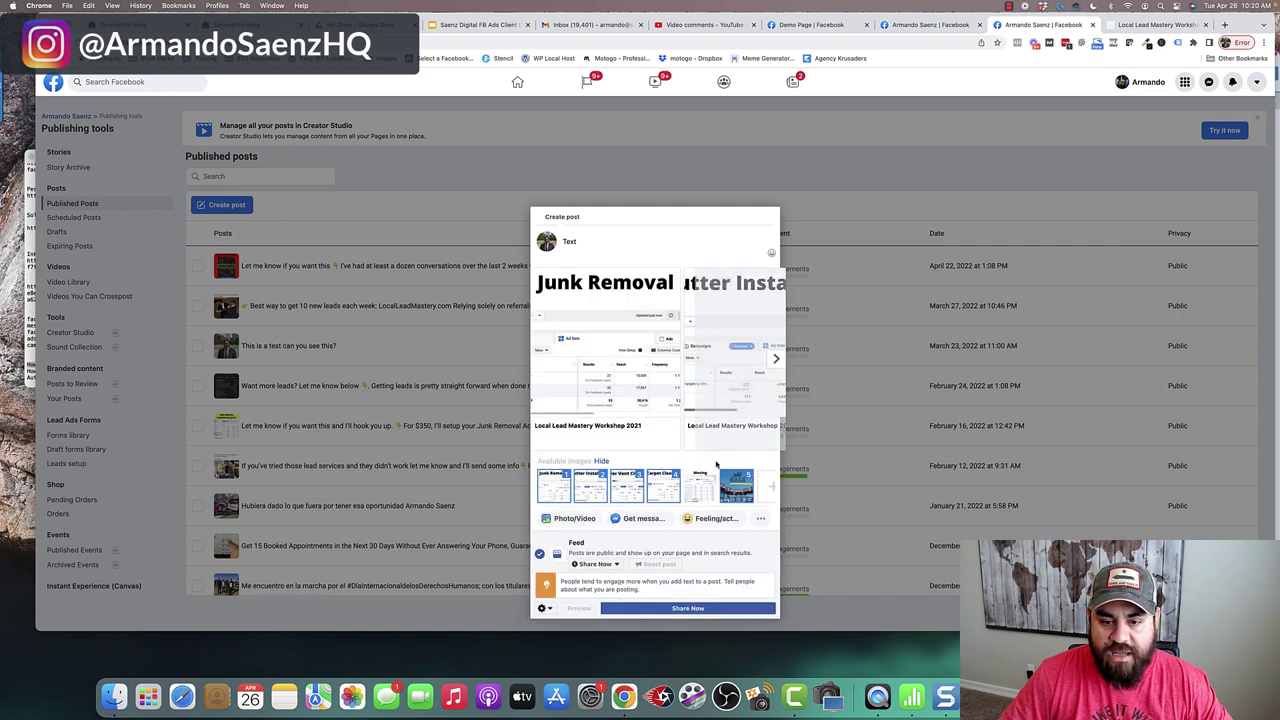
pyautogui.click(768, 488)
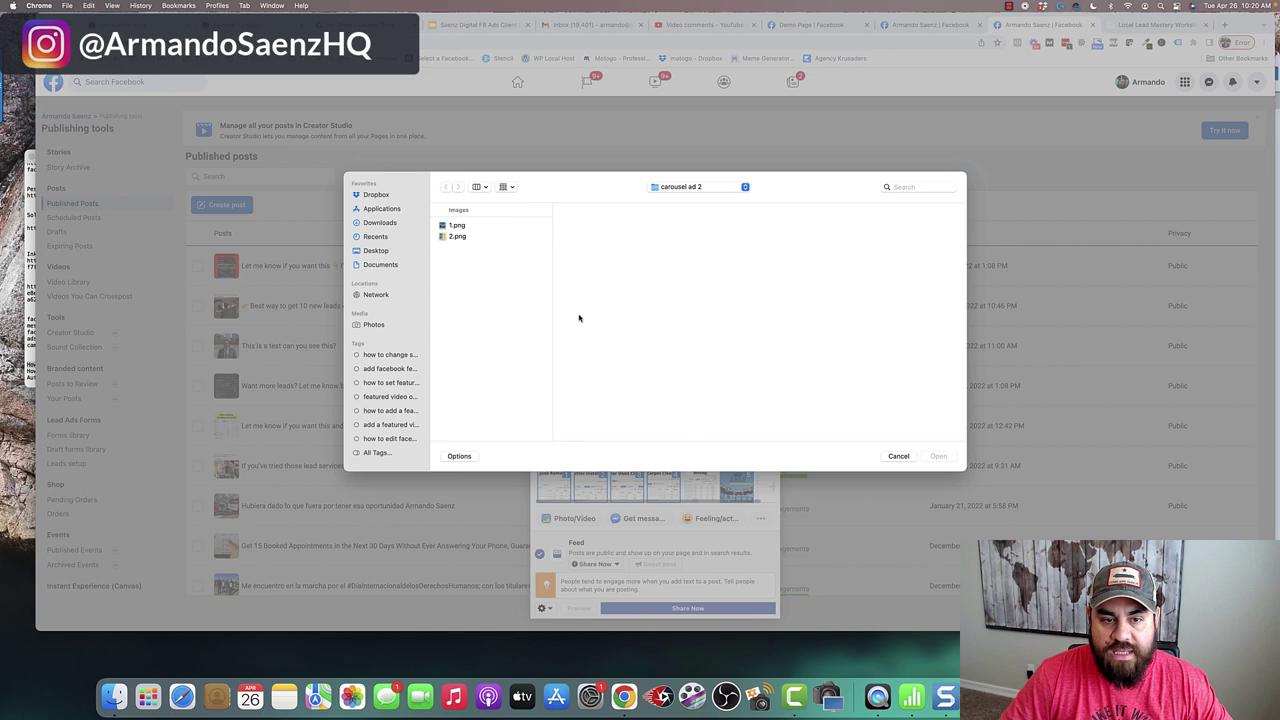
pyautogui.click(458, 237)
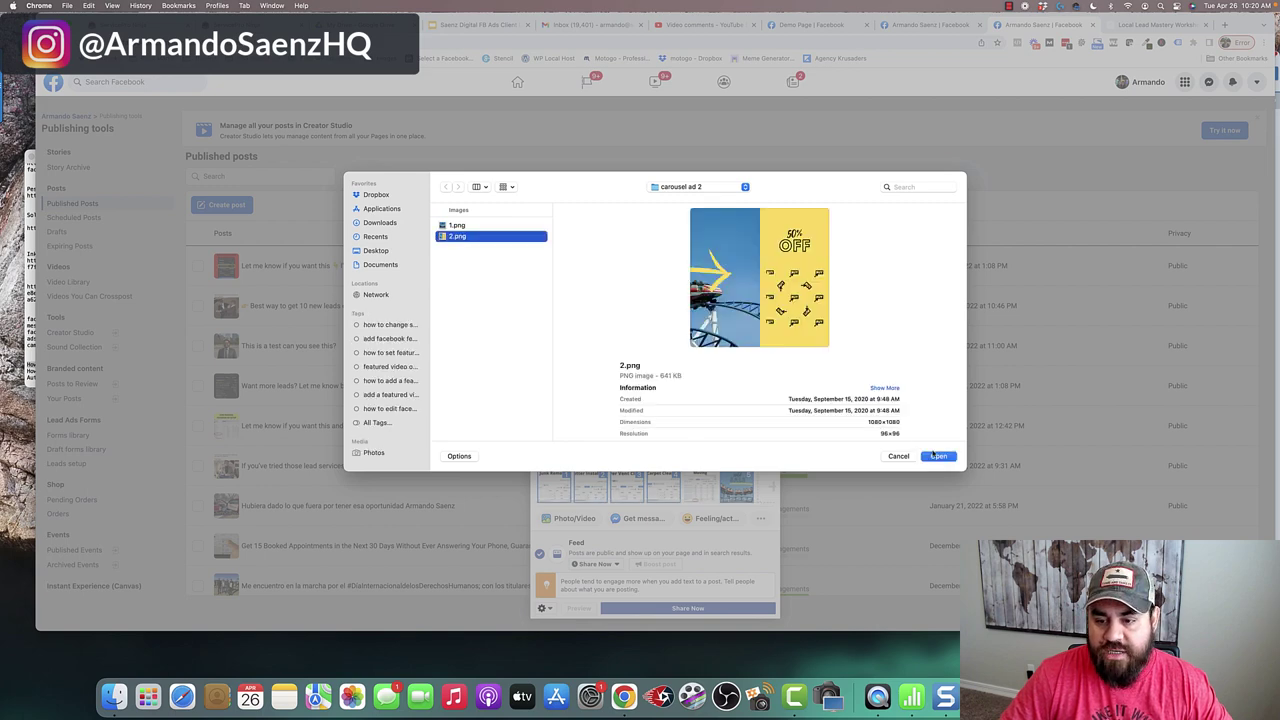
pyautogui.click(936, 456)
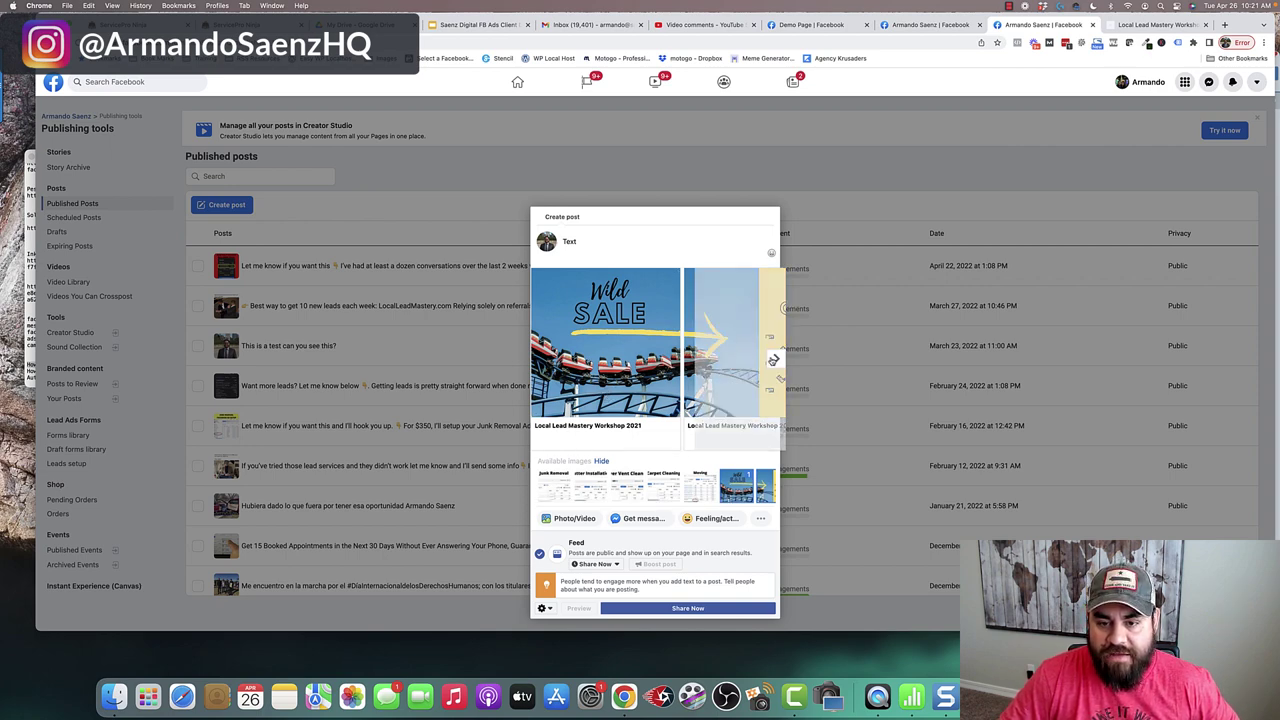
# - Review the two uploaded carousel cards and the selected thumbnails among the available images
pyautogui.click(774, 359)
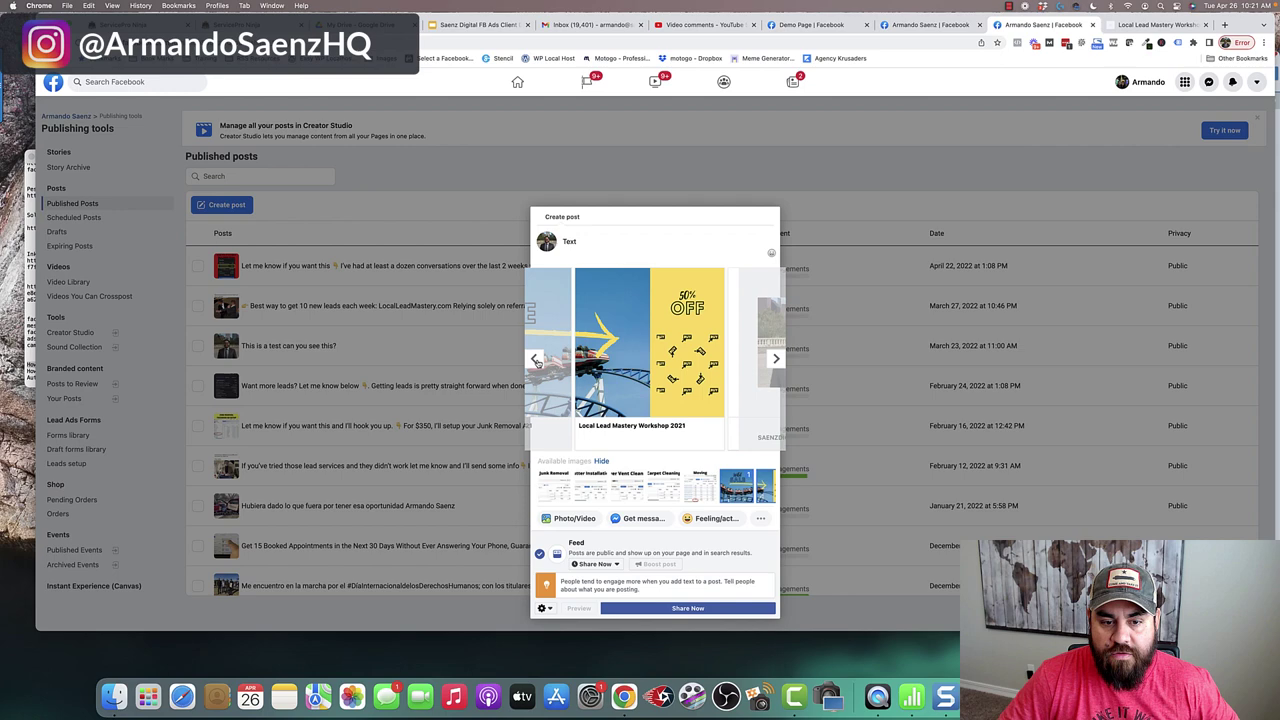
pyautogui.hscroll(5, 712, 490)
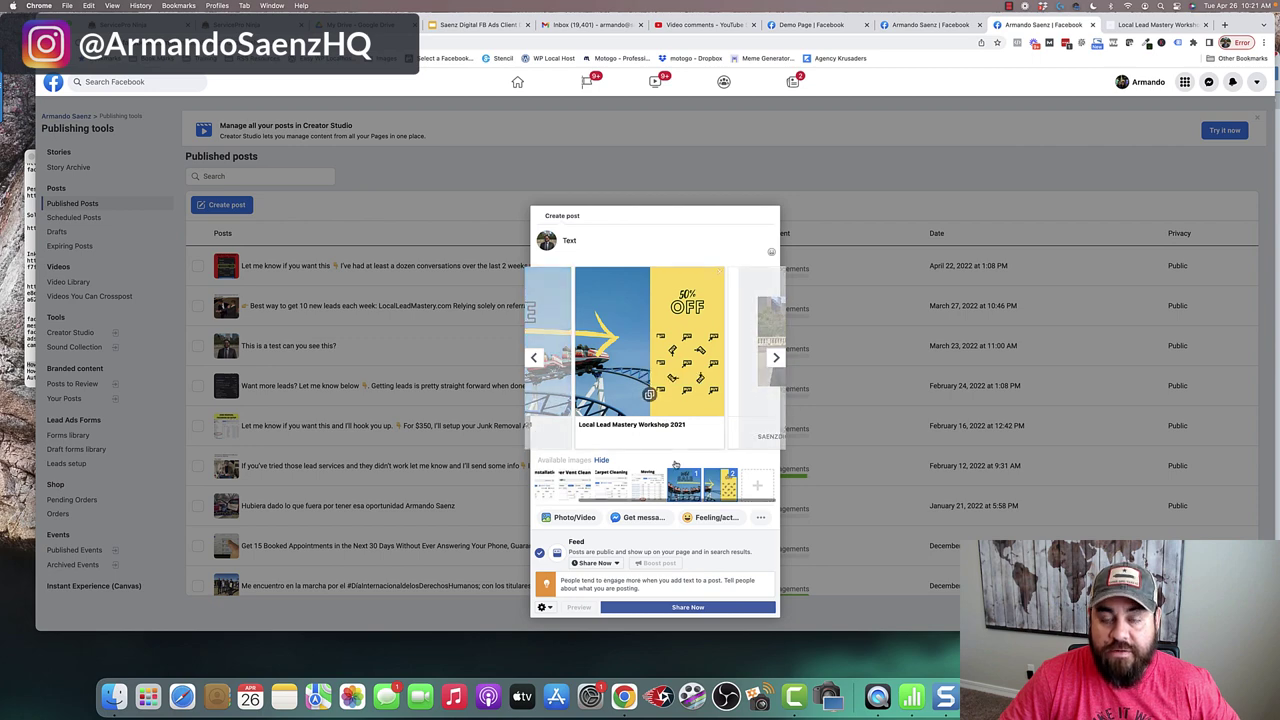
pyautogui.click(534, 358)
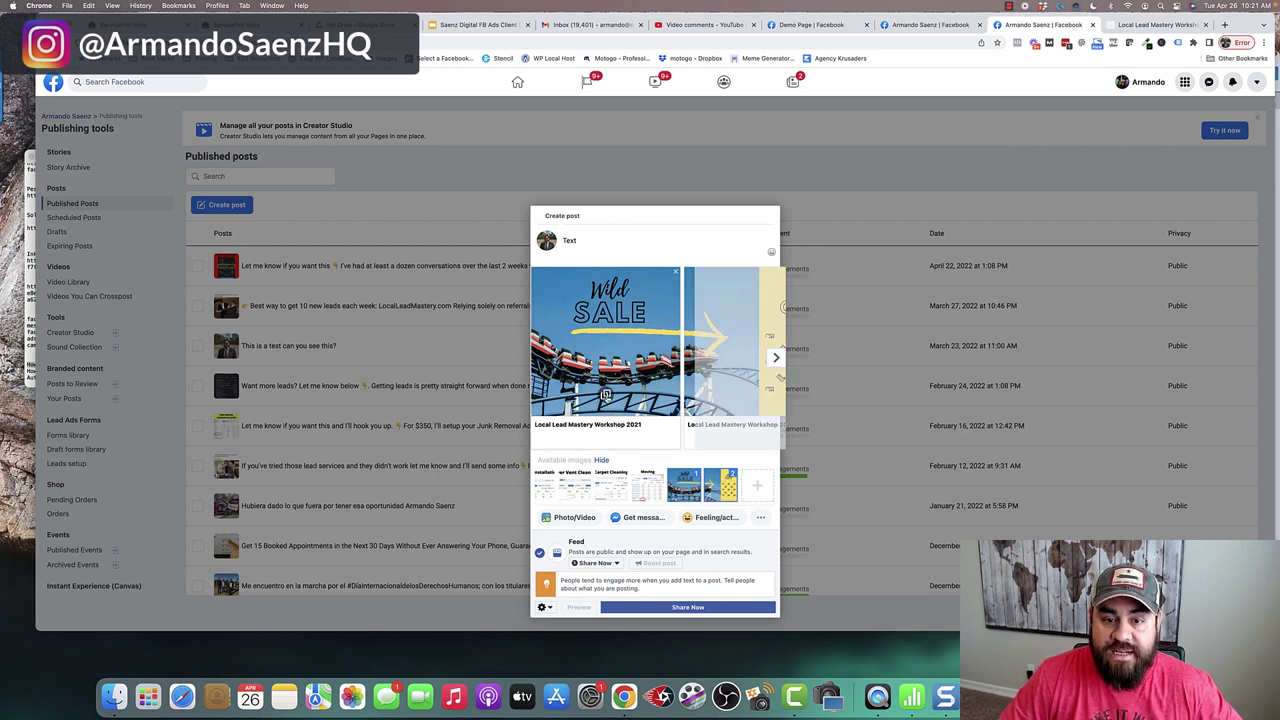
# - Inspect the destination URL of the "Wild Sale" carousel card and close its editor without changing the link
pyautogui.click(605, 396)
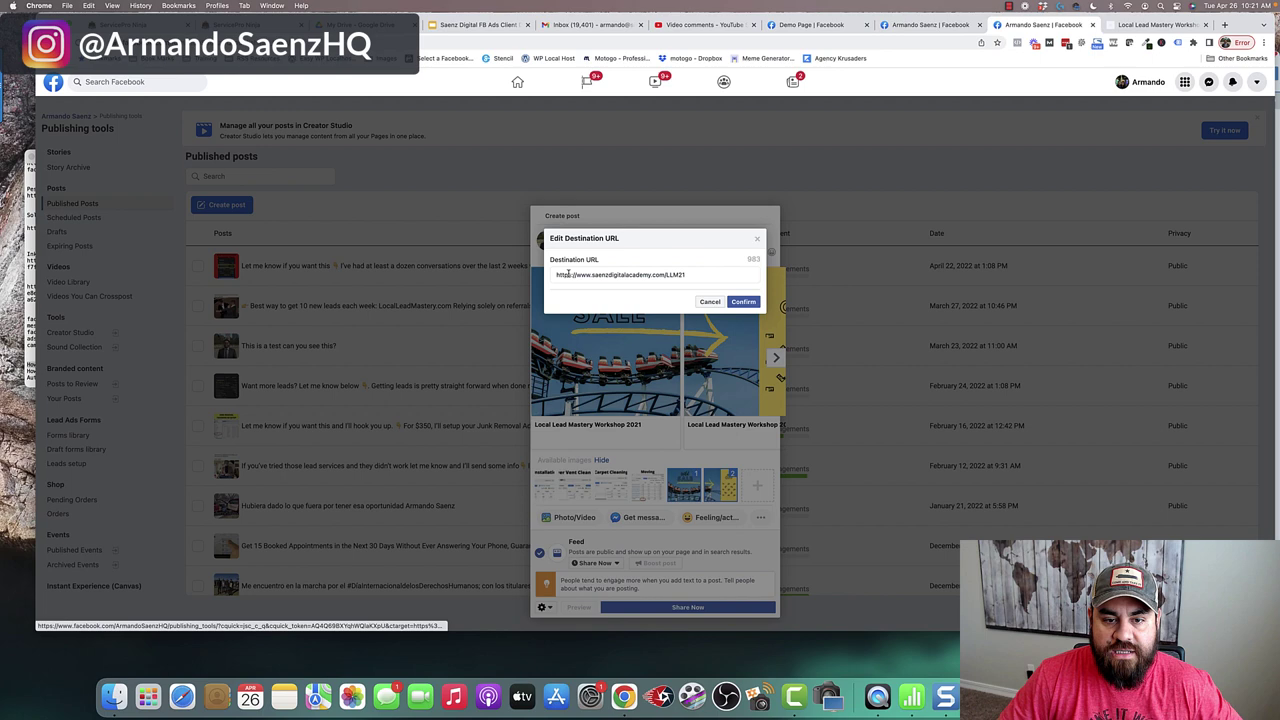
pyautogui.moveTo(557, 275); pyautogui.dragTo(690, 283)
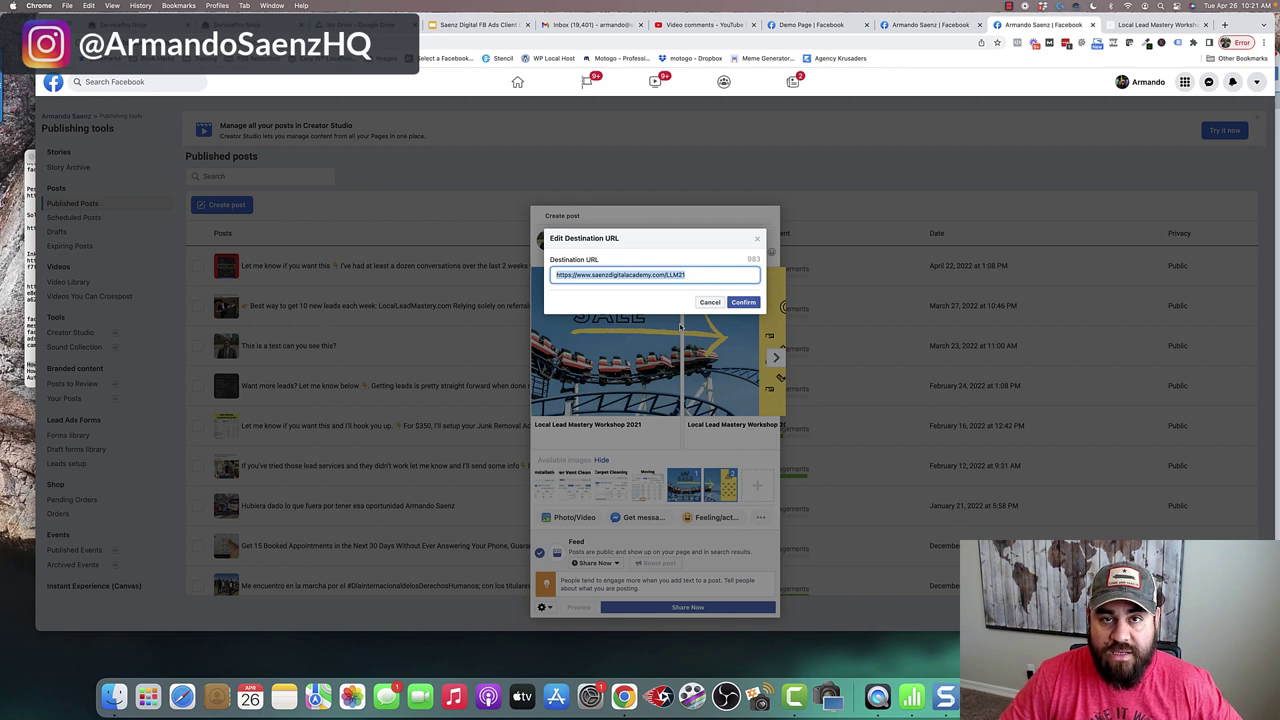
pyautogui.click(709, 302)
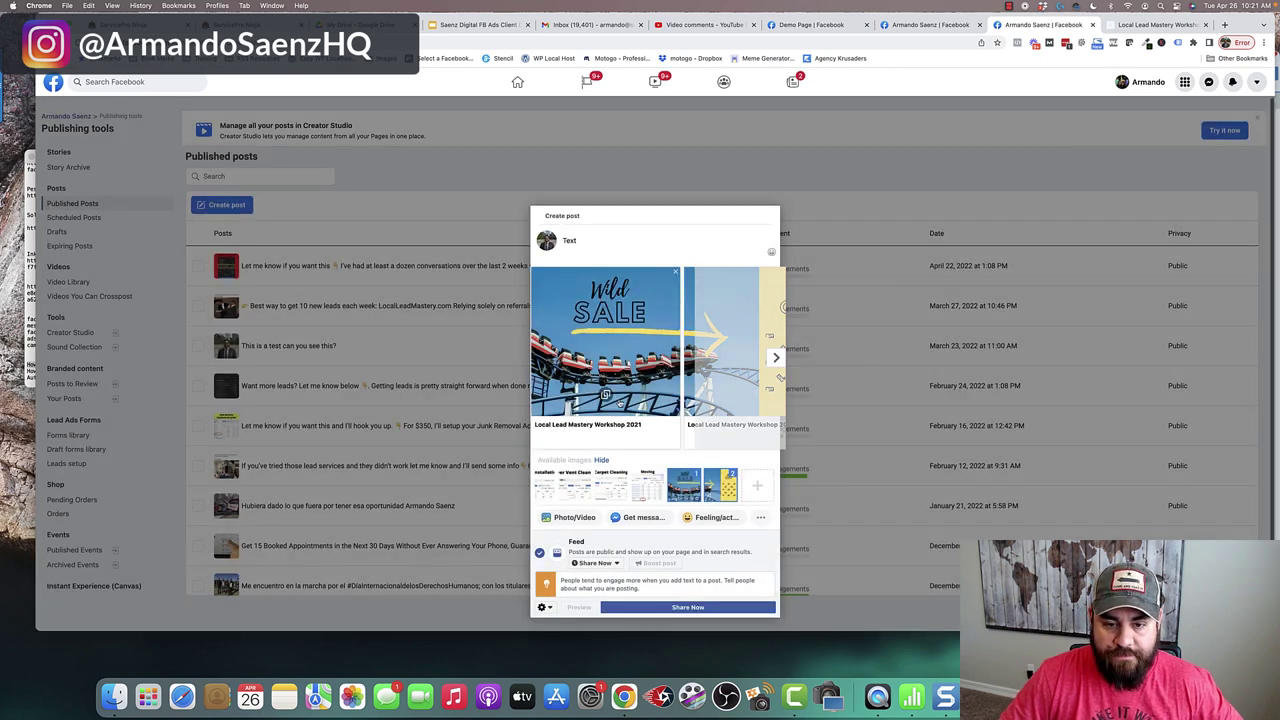
# - Change the "Wild Sale" card's headline to "Text" and share the carousel post immediately
pyautogui.click(612, 424)
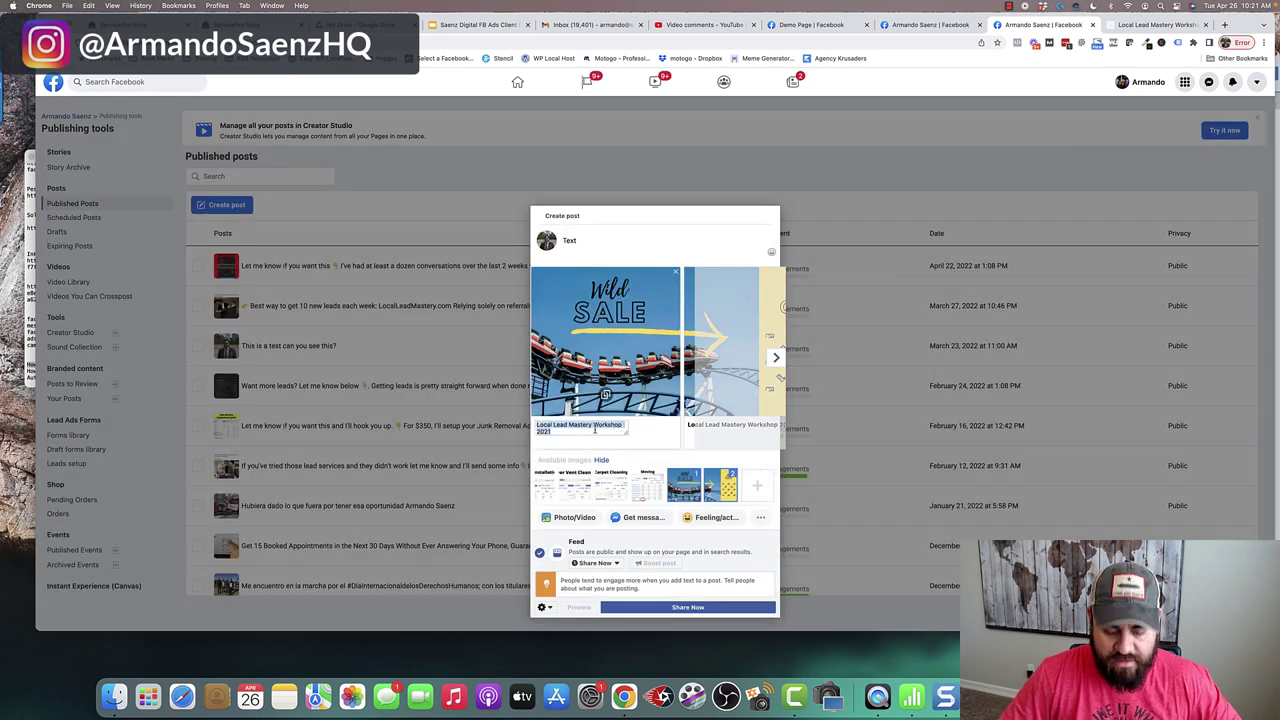
pyautogui.write('Te')
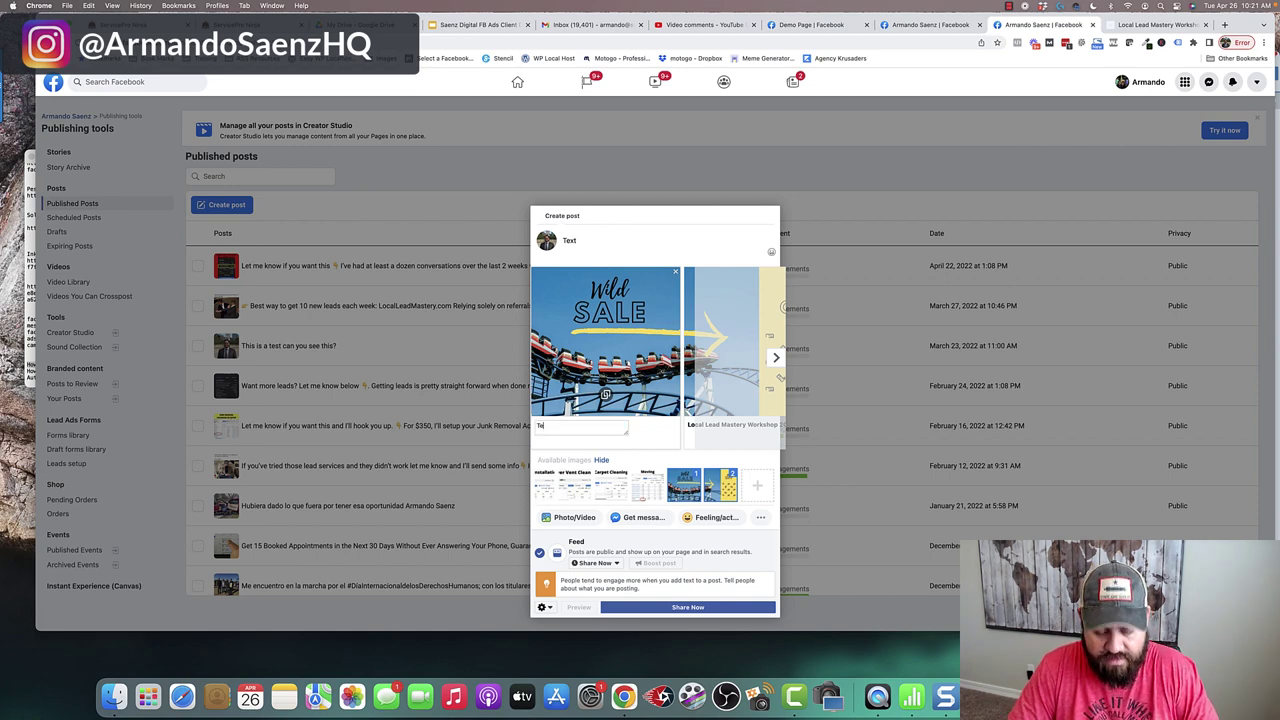
pyautogui.write('xt')
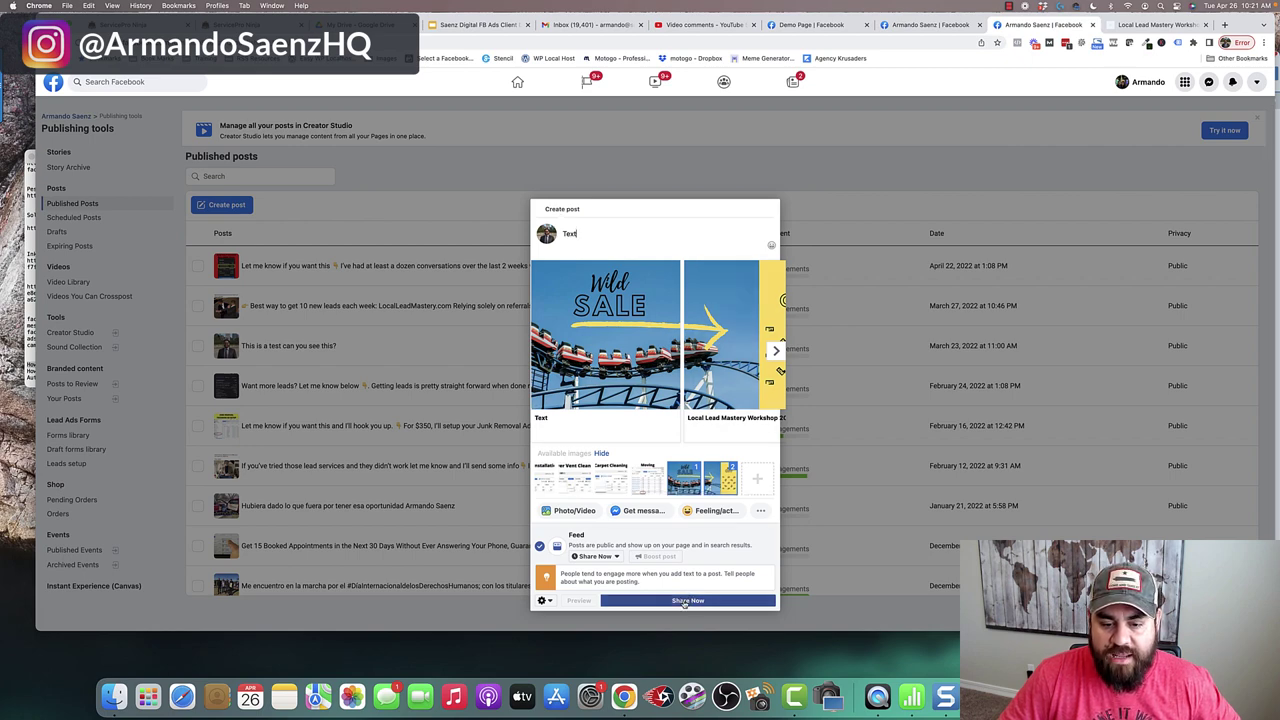
pyautogui.click(686, 601)
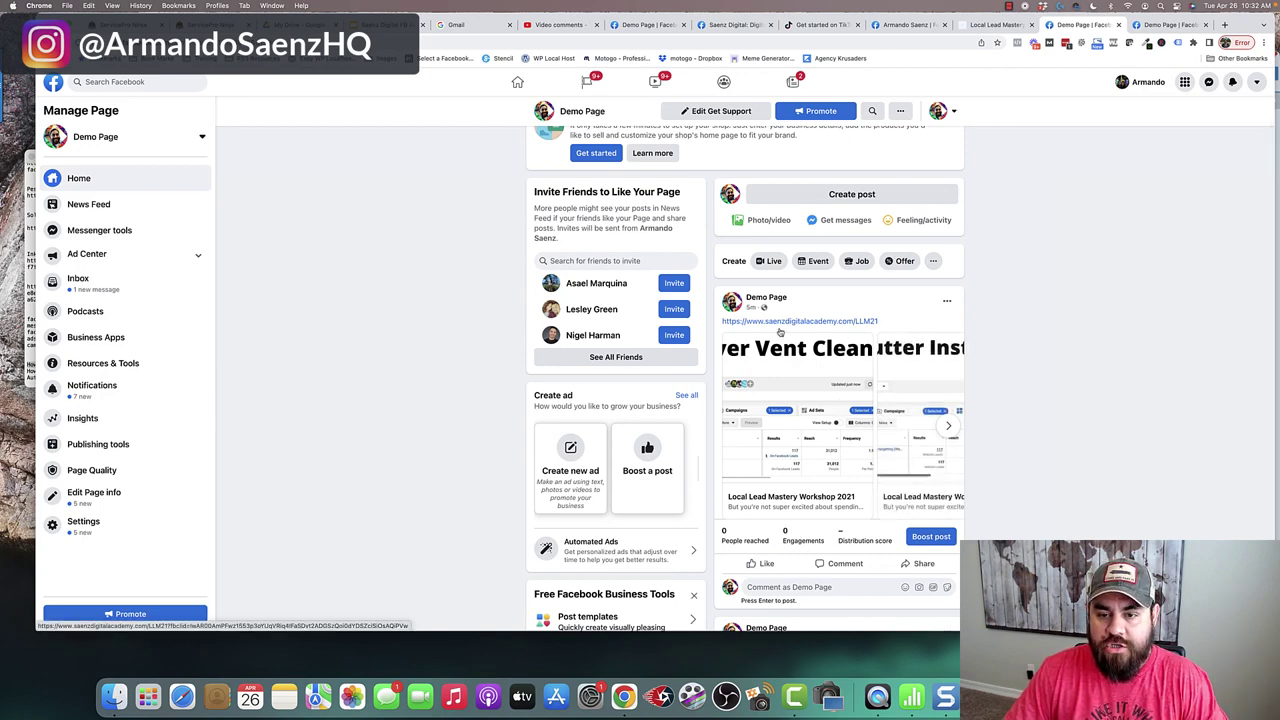
# - Browse the cards of the published carousel post on Demo Page and check the carousel post on the other managed page
pyautogui.scroll(-1, 822, 527)
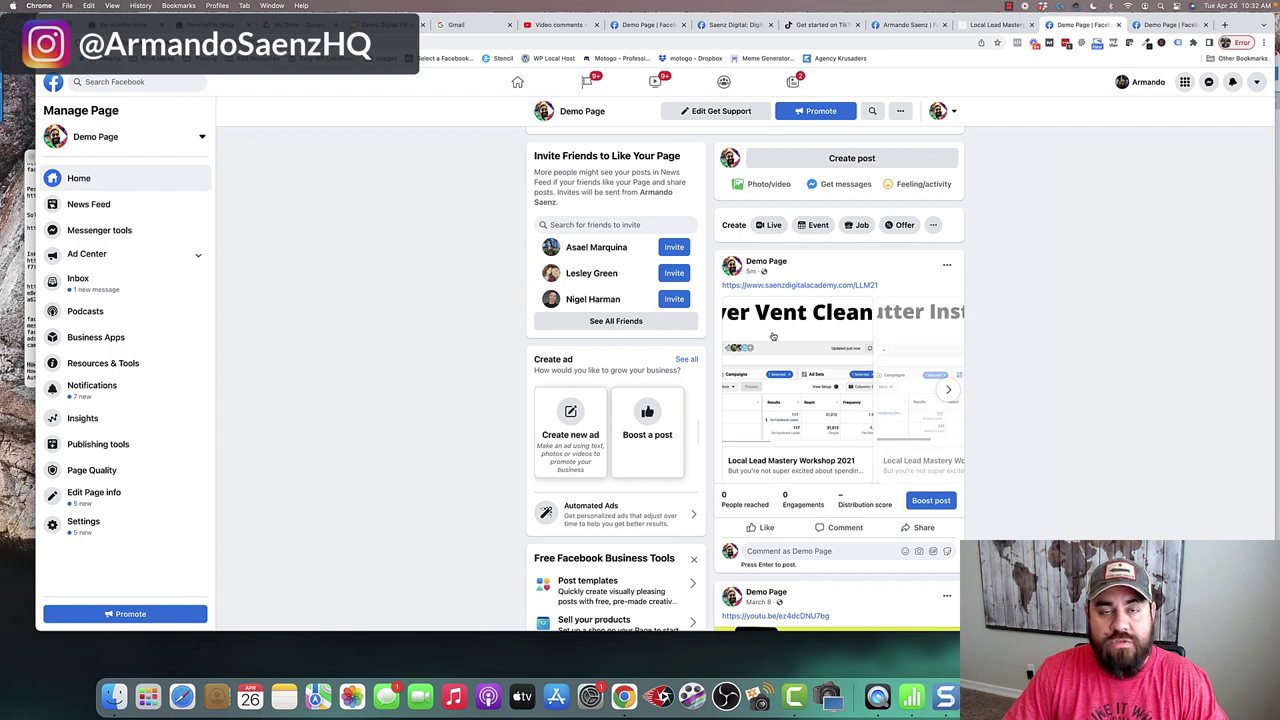
pyautogui.click(948, 389)
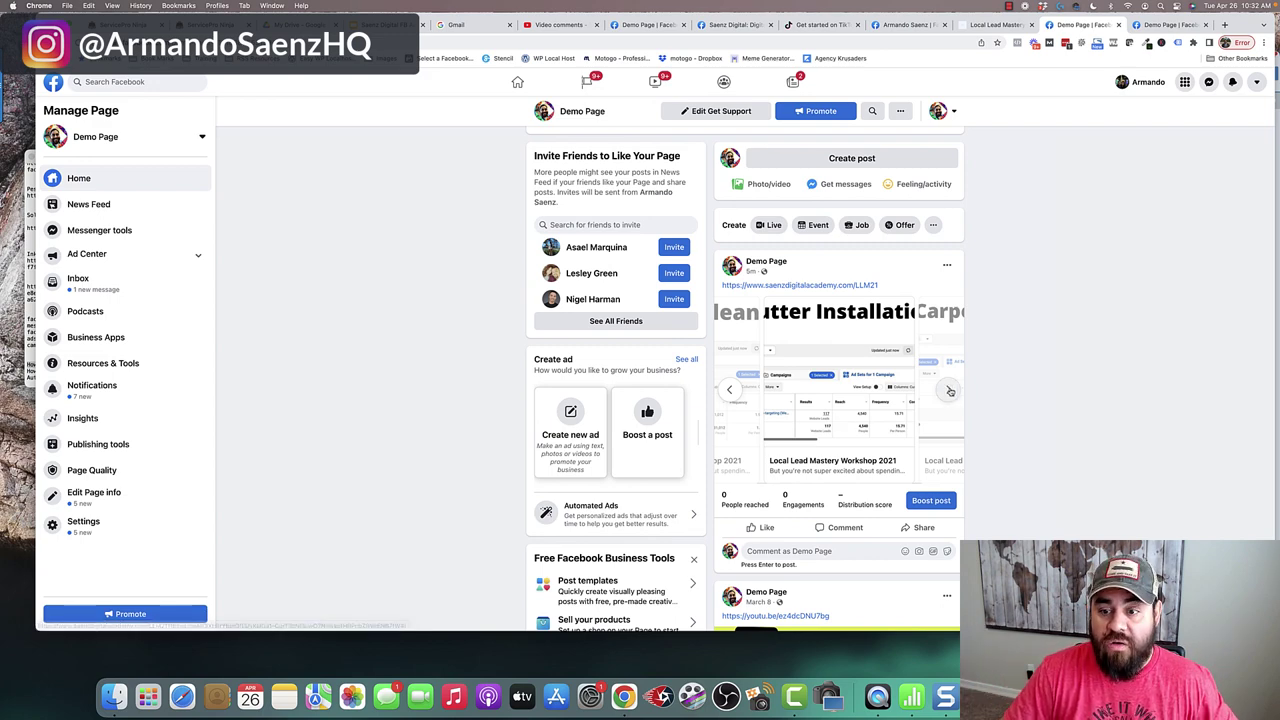
pyautogui.click(948, 389)
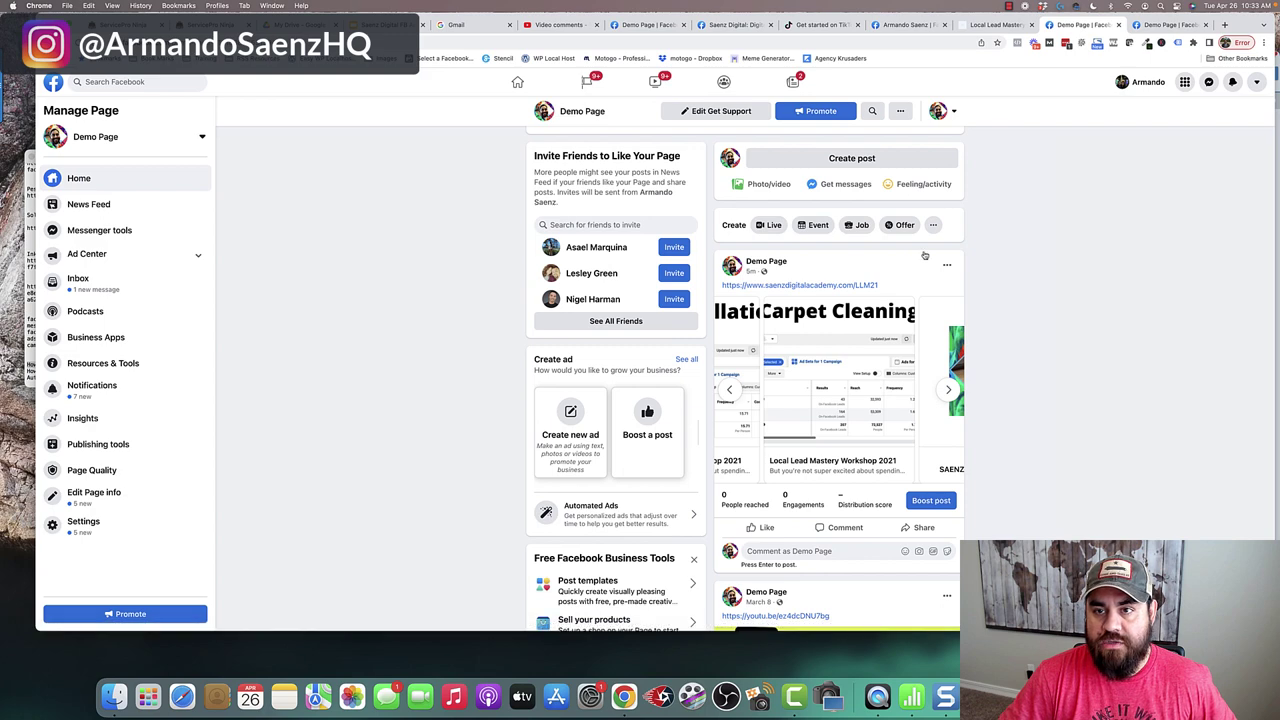
pyautogui.click(910, 28)
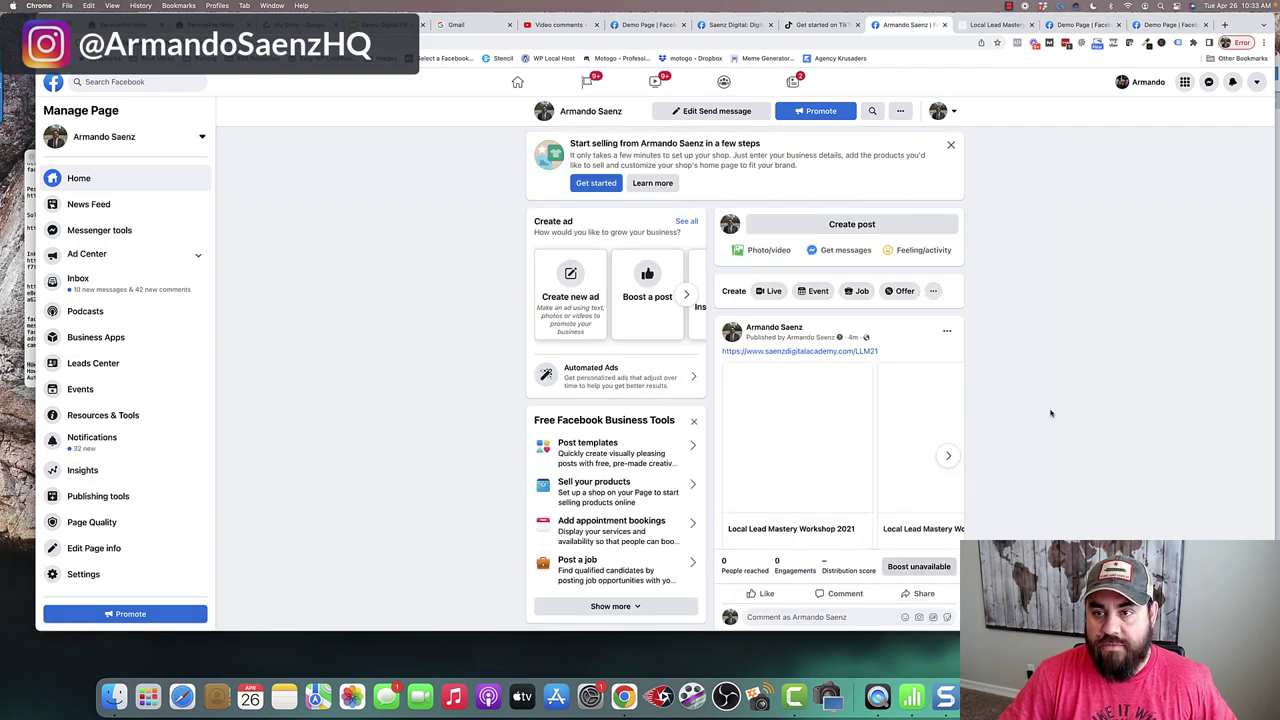
# - Return to Demo Page and examine its carousel post's cards, including the closing "See more at SAENZDIGITALACADEMY.COM" card
pyautogui.click(1080, 25)
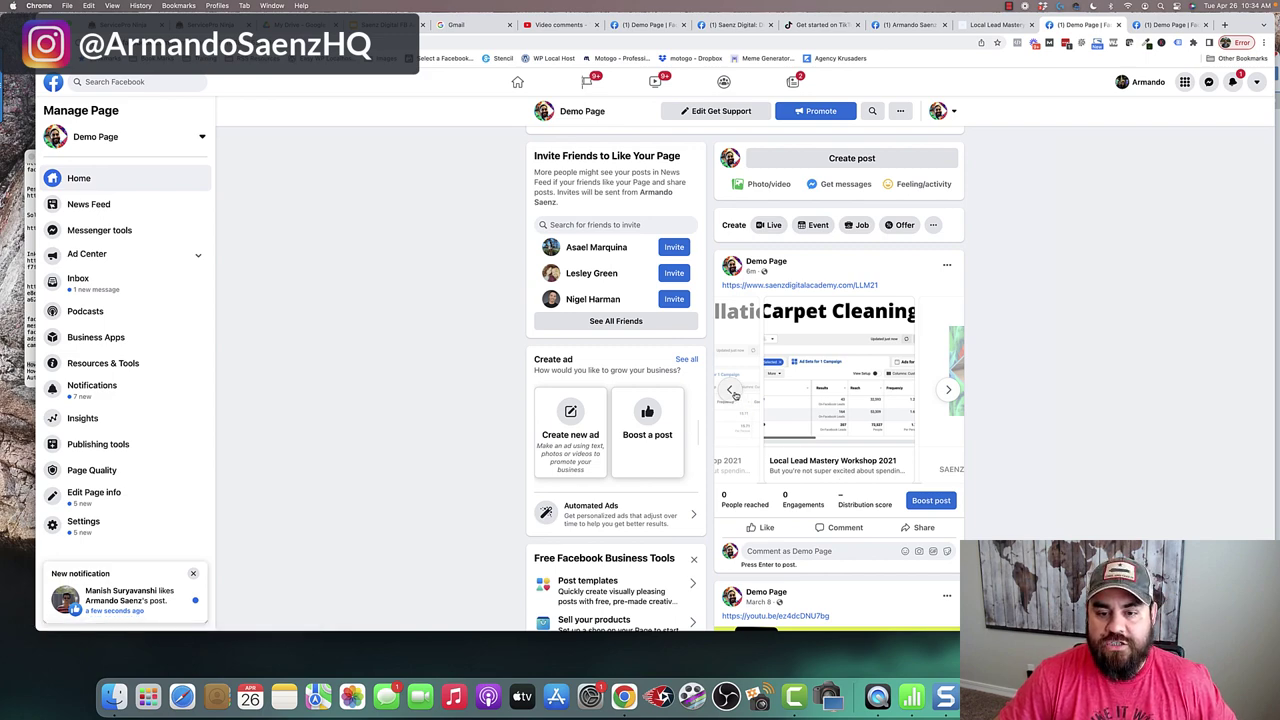
pyautogui.click(731, 391)
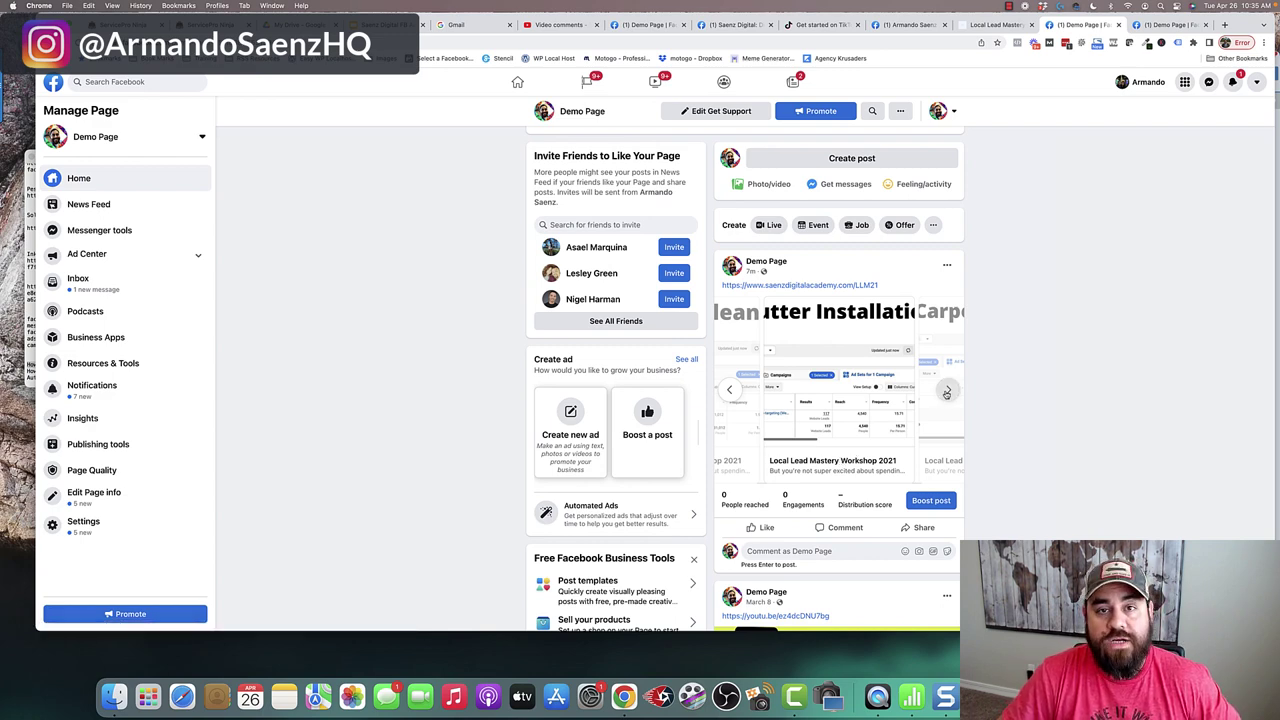
pyautogui.click(947, 390)
pyautogui.click(947, 391)
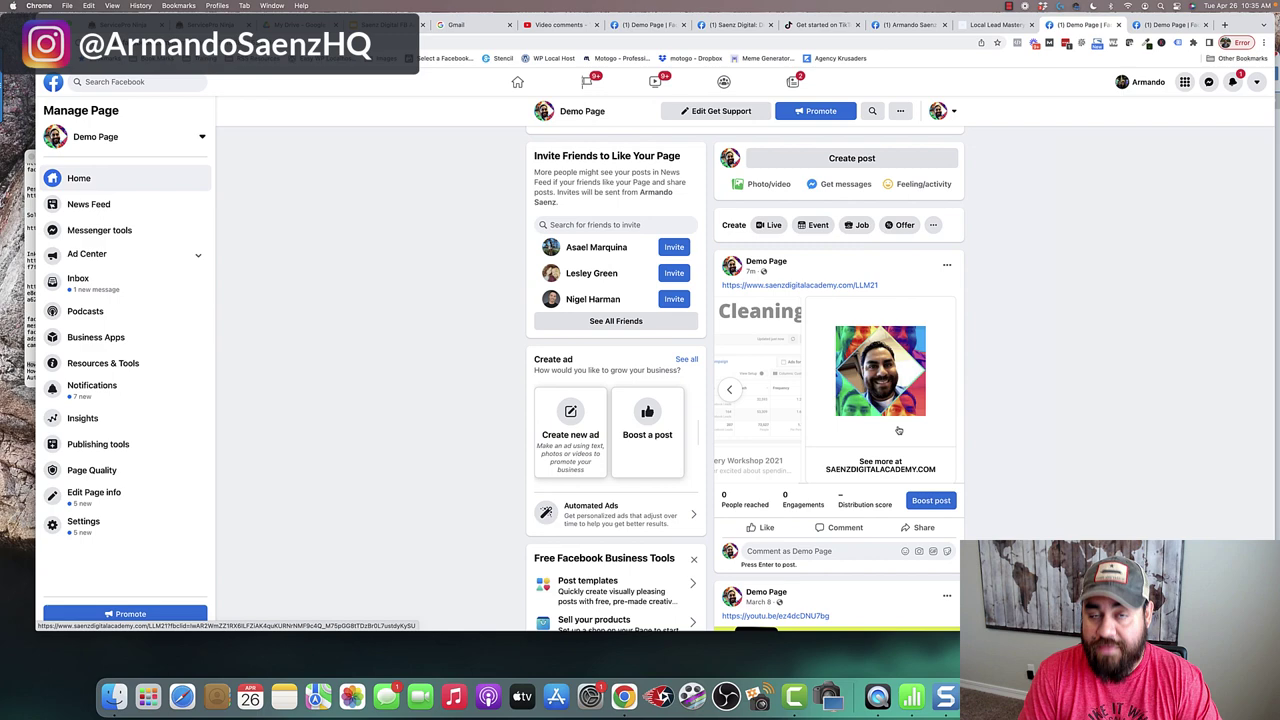
pyautogui.scroll(-1, 732, 391)
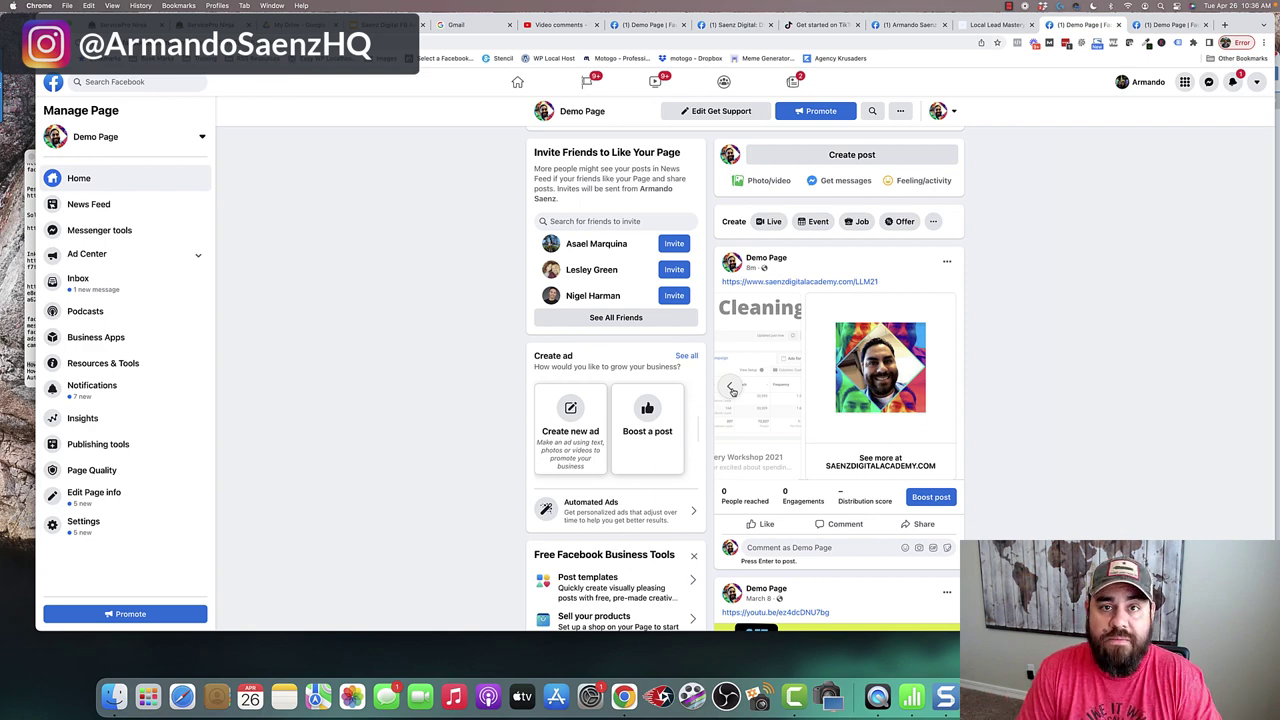
pyautogui.click(731, 389)
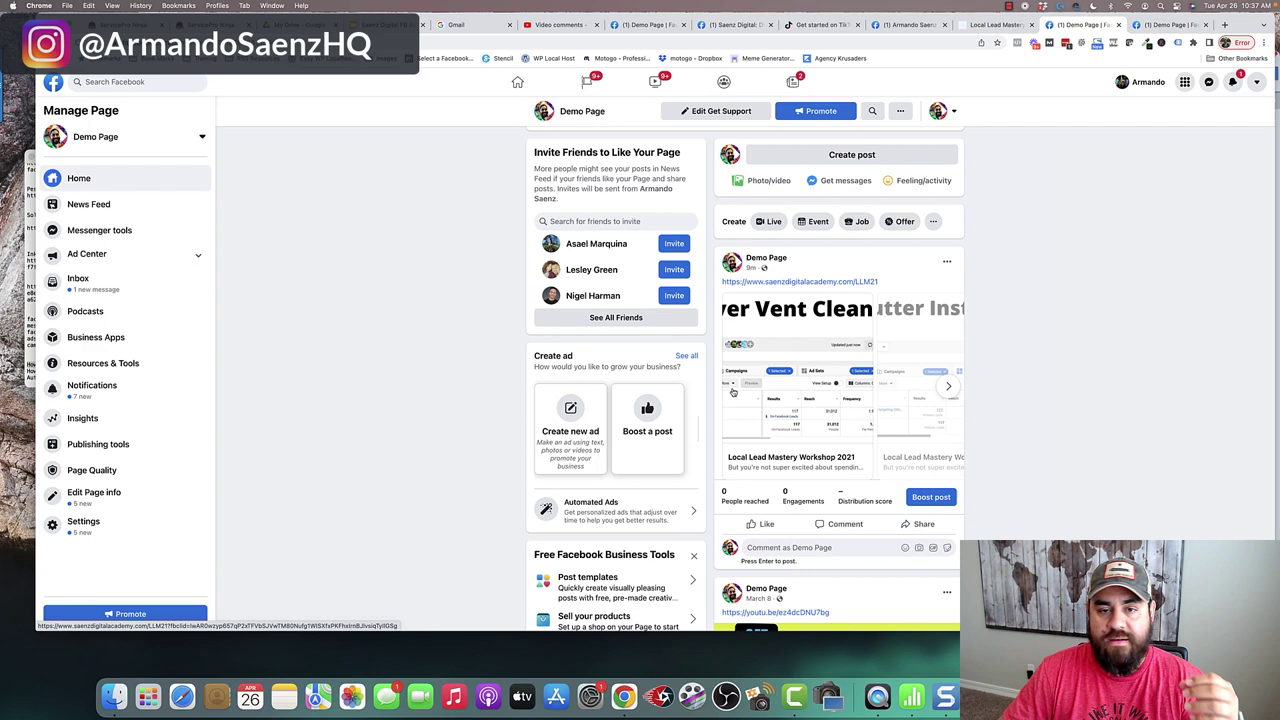
pyautogui.click(948, 388)
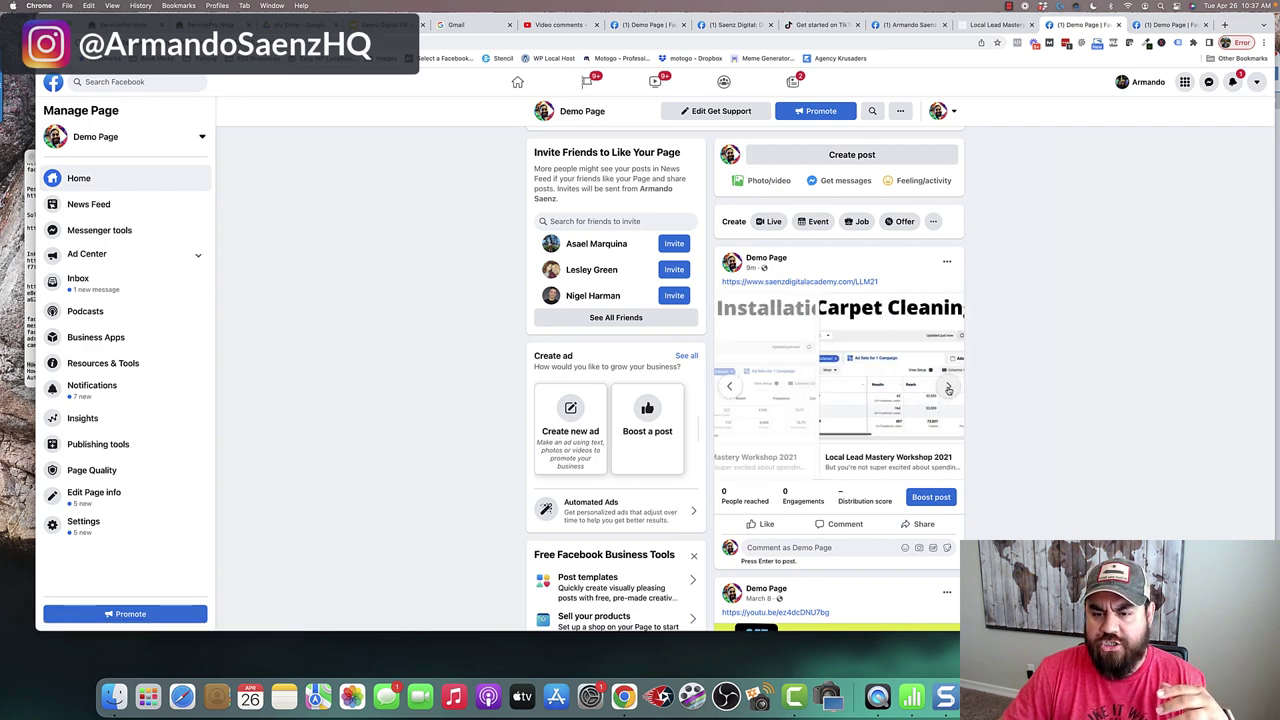
pyautogui.click(948, 388)
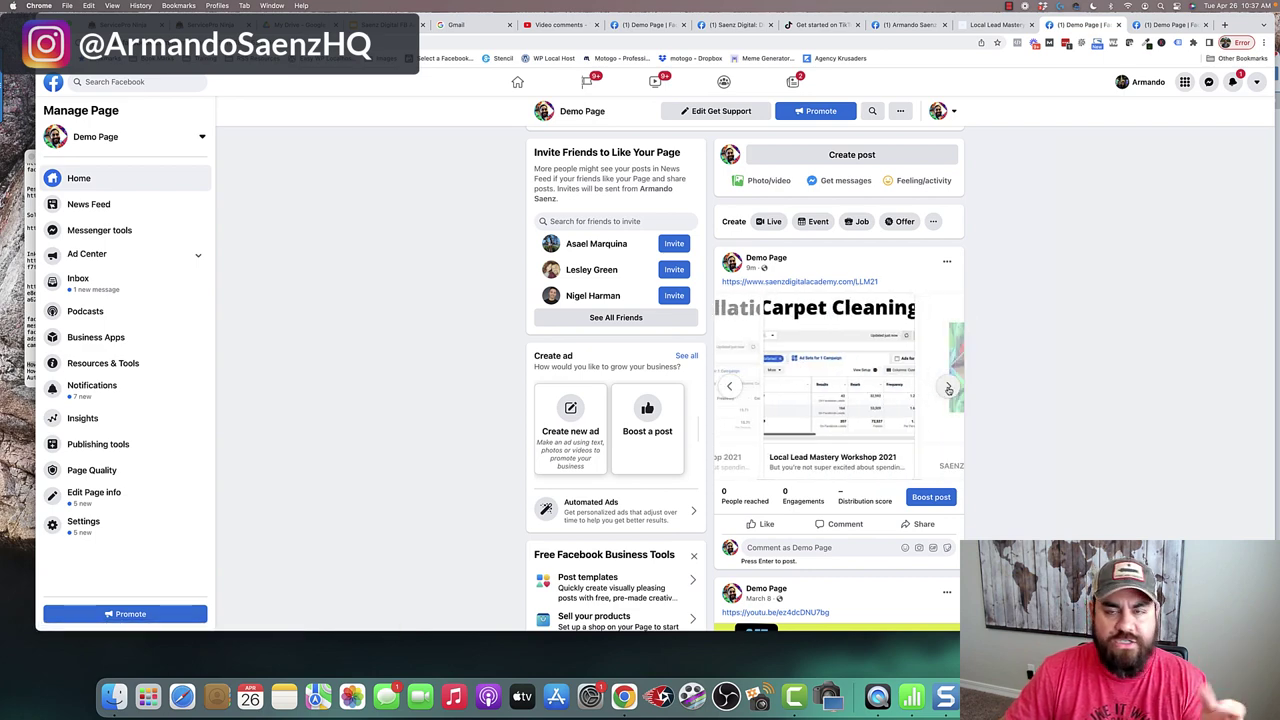